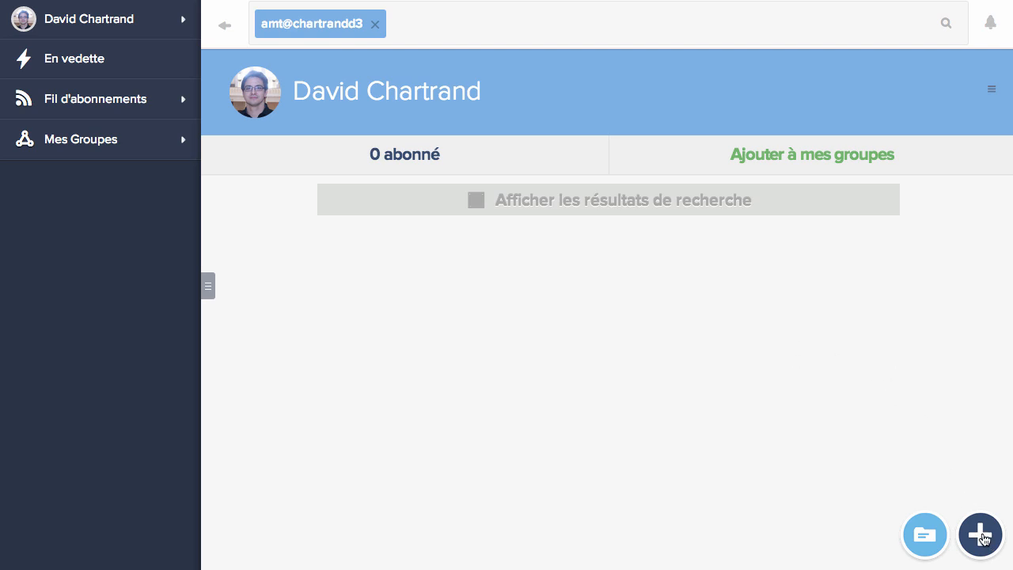
Start a new block with "Écoute cette vidéo:" above the subtraction video and the question "As-tu écouté entièrement la vidéo?" below it.
left_click(983, 541)
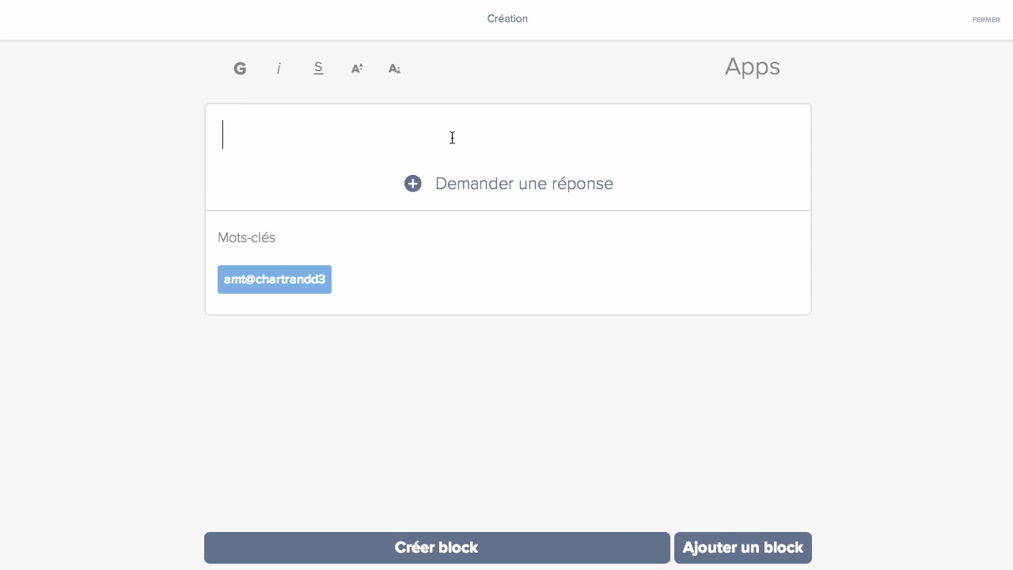
type("Écoute cette vidéo:")
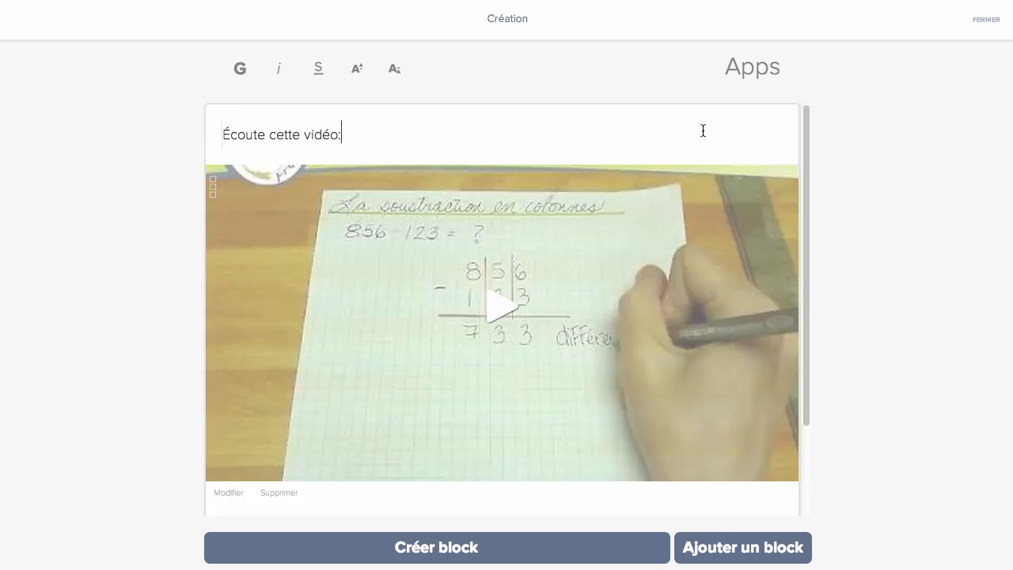
scroll(703, 131, "down", 5)
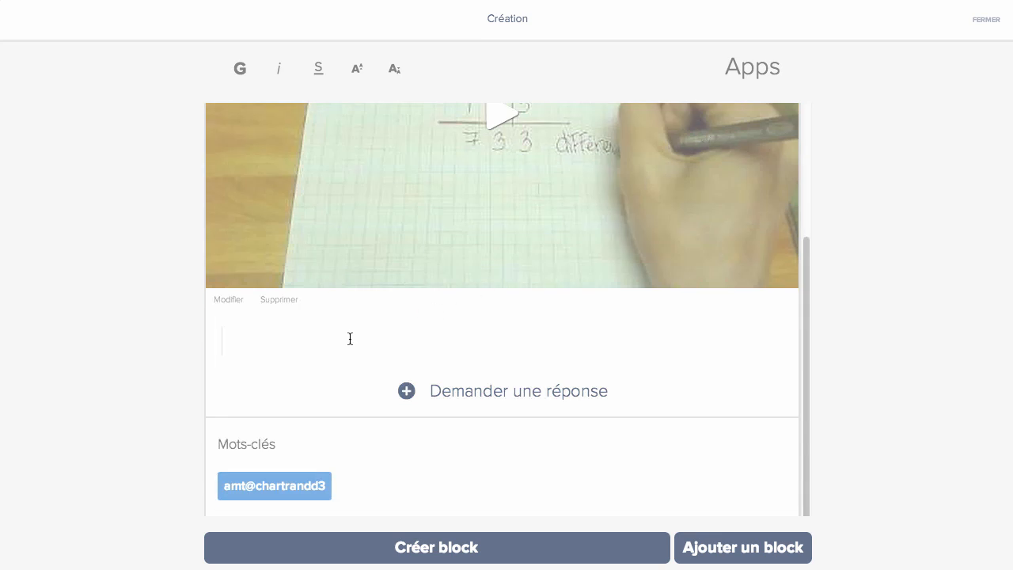
type("As-tu écouté ent")
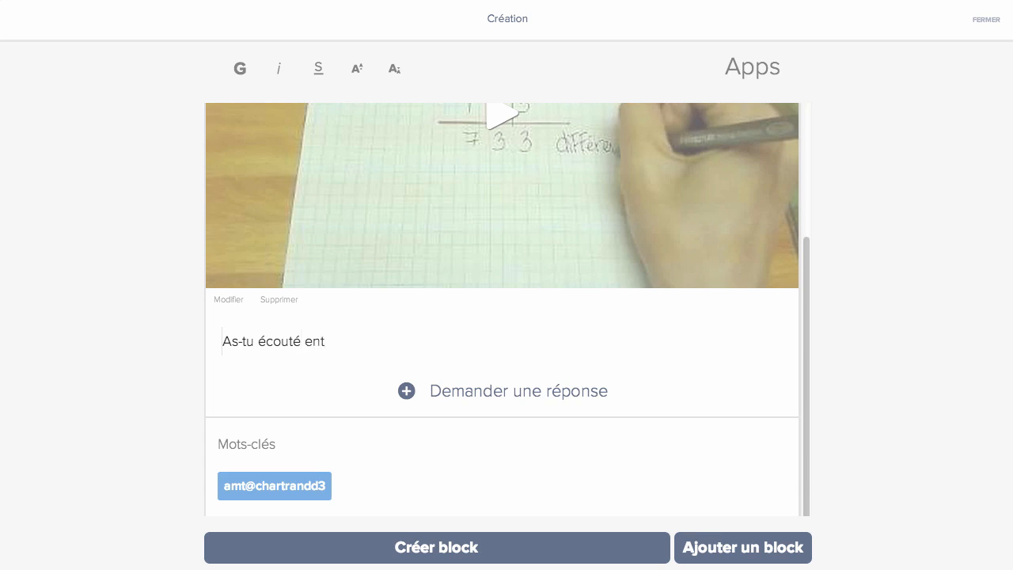
type("ièrement la vidéo?")
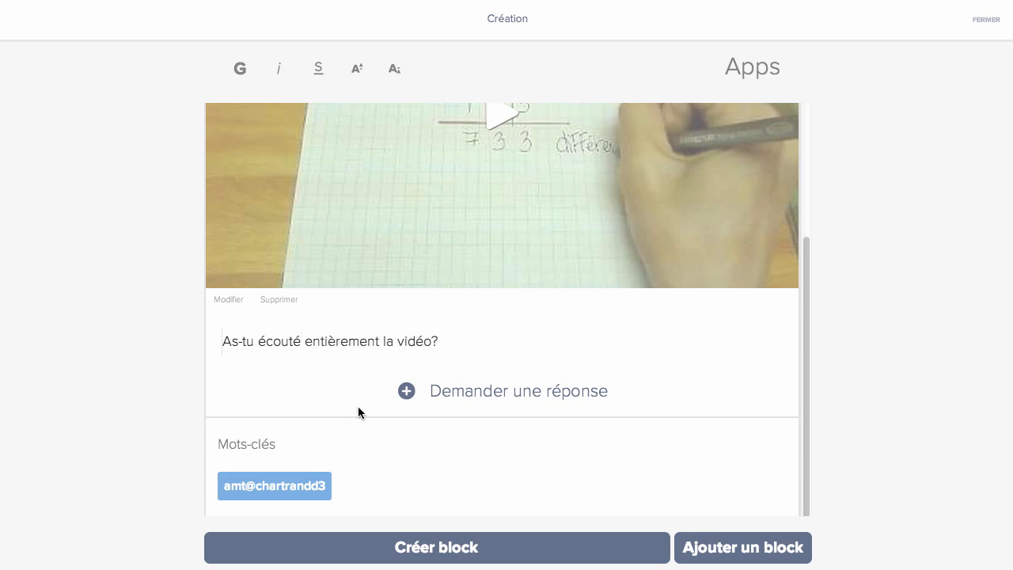
Request a multiple-choice answer under the video question with the choices "Oui" and "Non", marking "Oui" as correct.
left_click(412, 396)
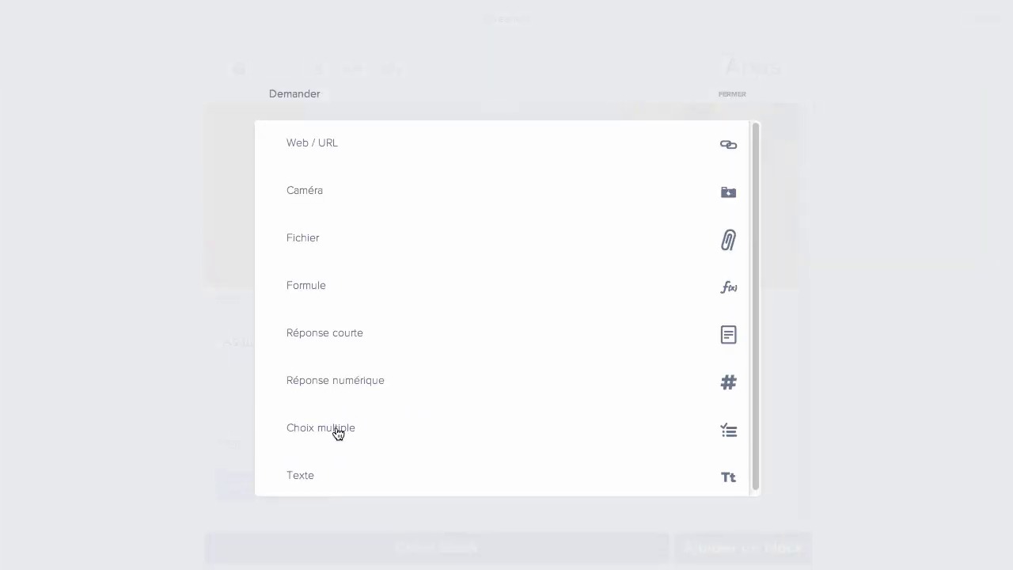
left_click(338, 428)
left_click(351, 229)
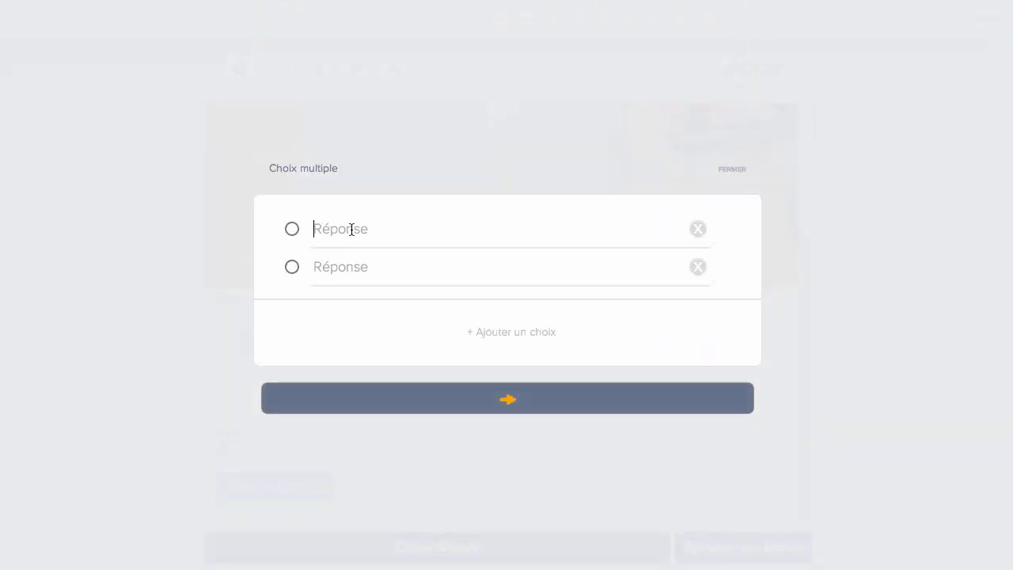
type("Oui")
left_click(337, 264)
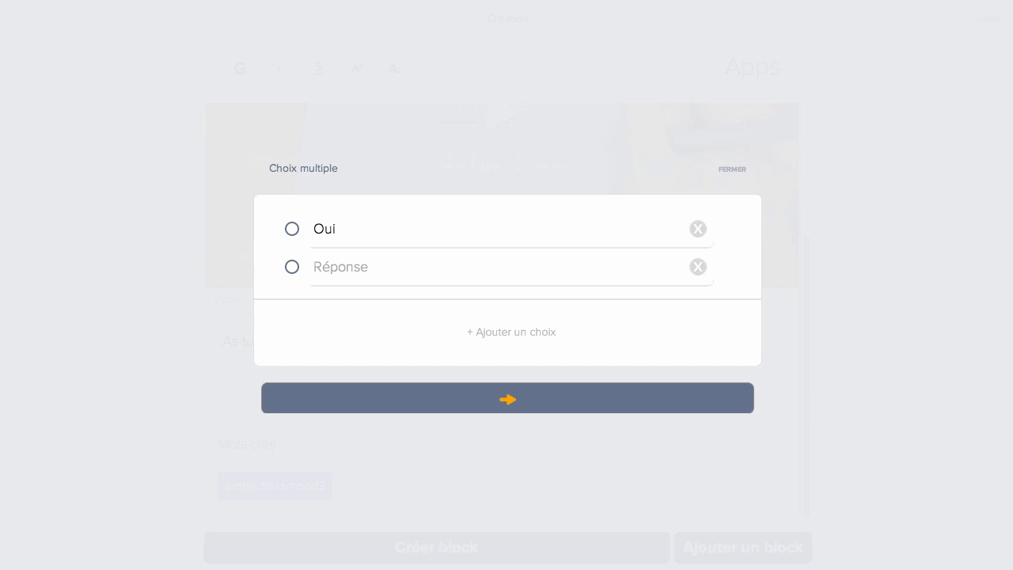
type("Non")
left_click(292, 229)
left_click(437, 403)
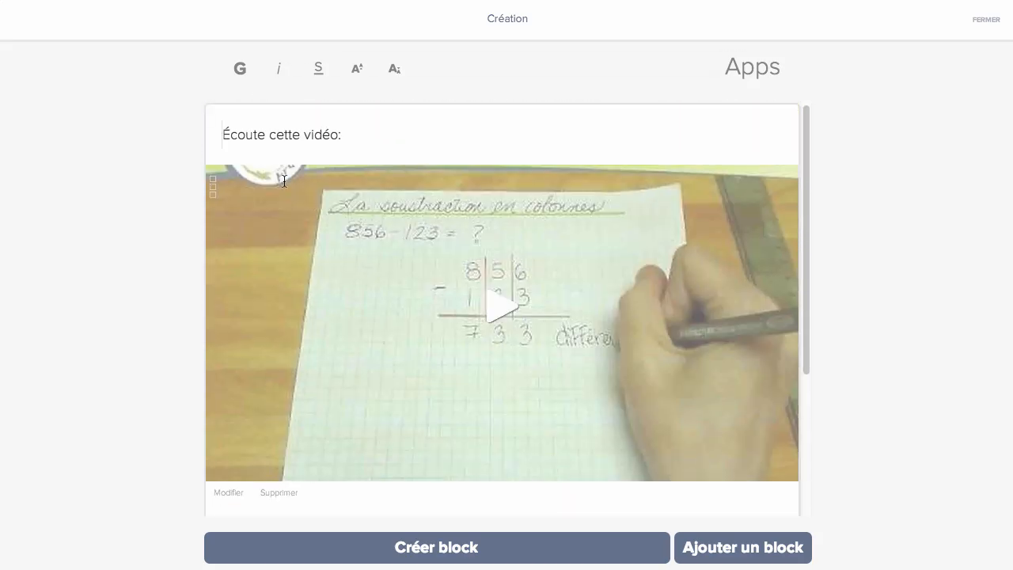
scroll(448, 326, "down", 3)
scroll(448, 325, "down", 1)
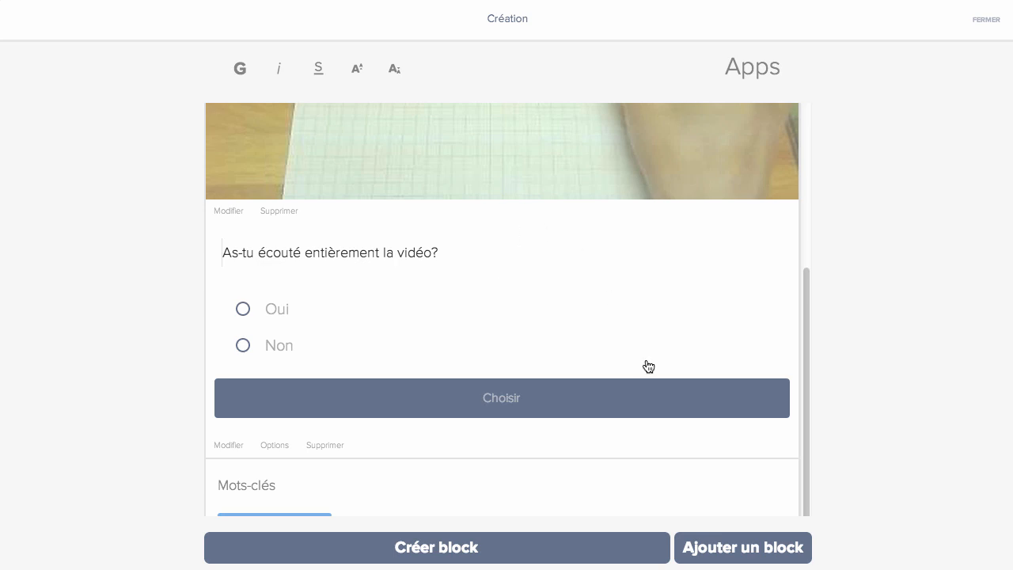
Add a second block asking "2 + 2 = ?" with a short-answer response whose correct answer is 4.
left_click(738, 550)
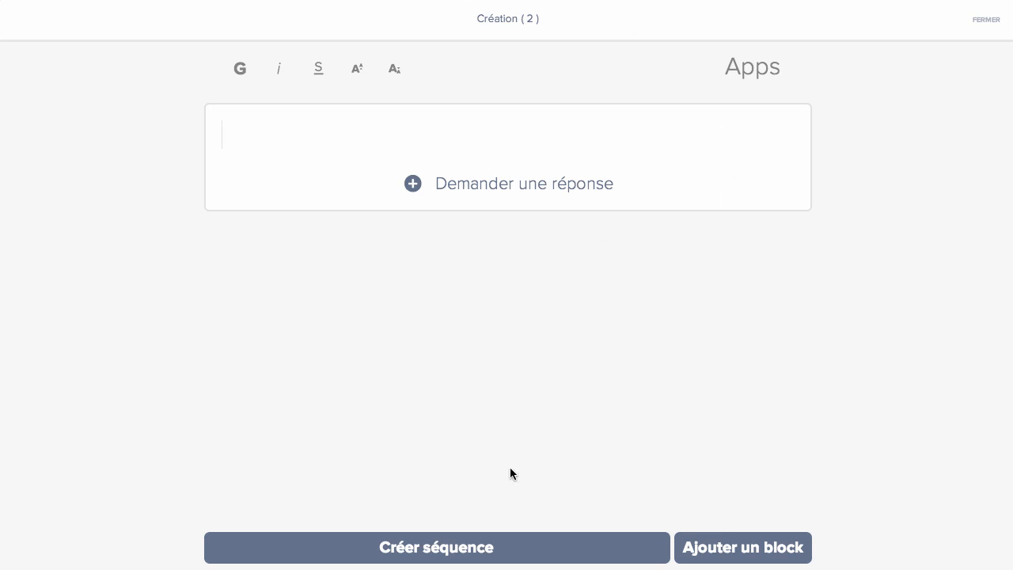
left_click(512, 139)
type("2 + 2 = ?")
left_click(560, 183)
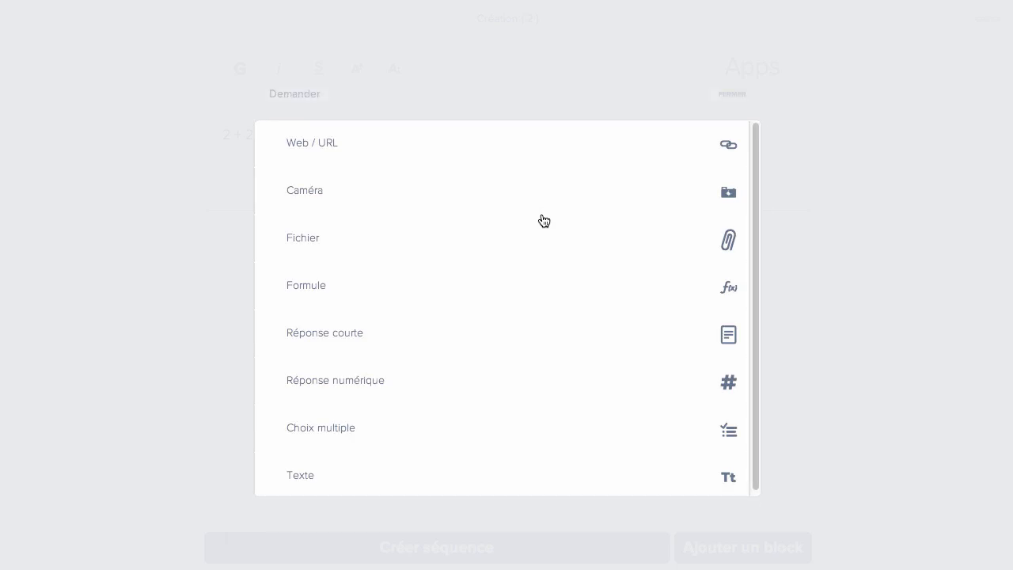
left_click(364, 334)
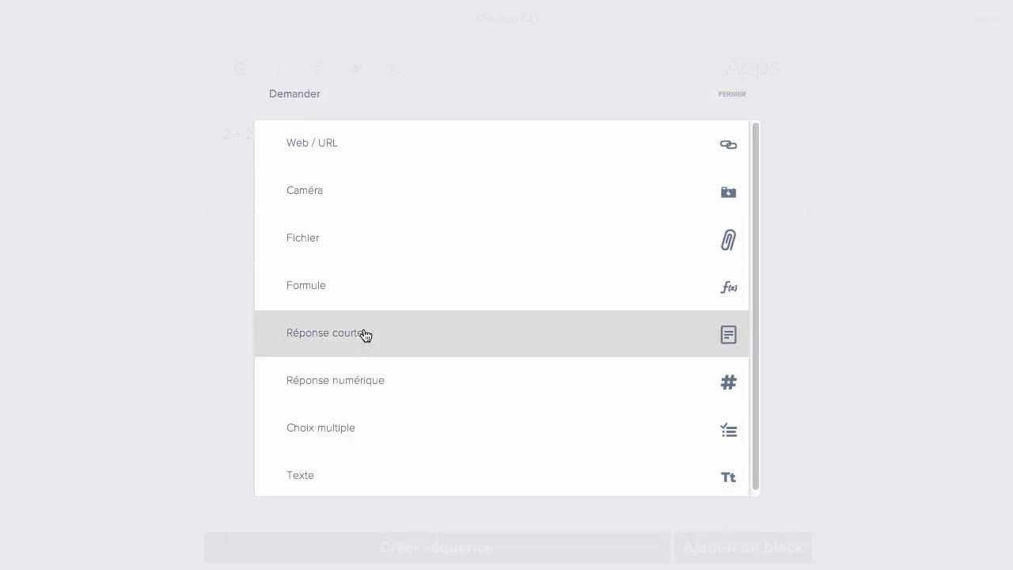
left_click(366, 245)
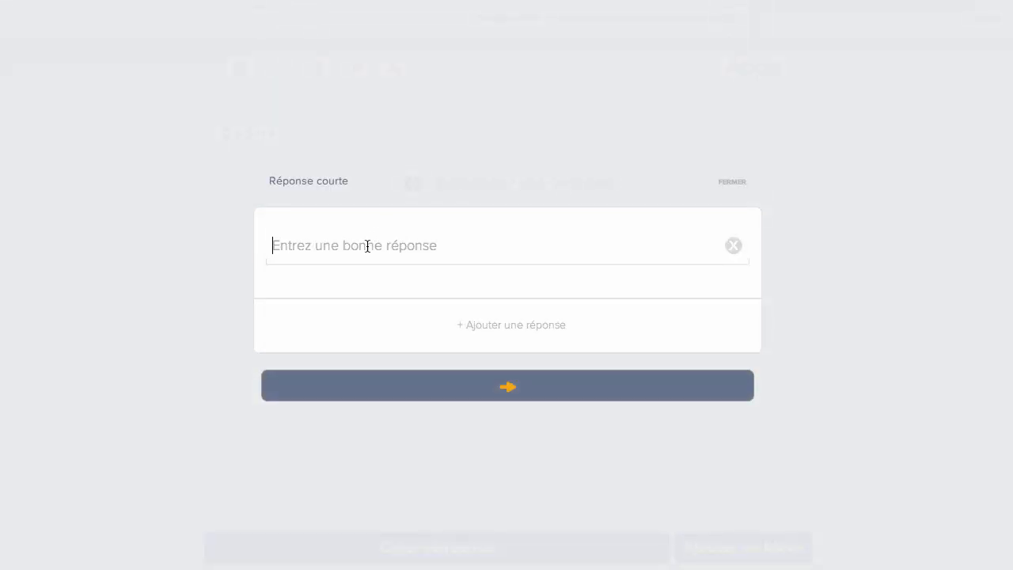
type("4")
left_click(425, 400)
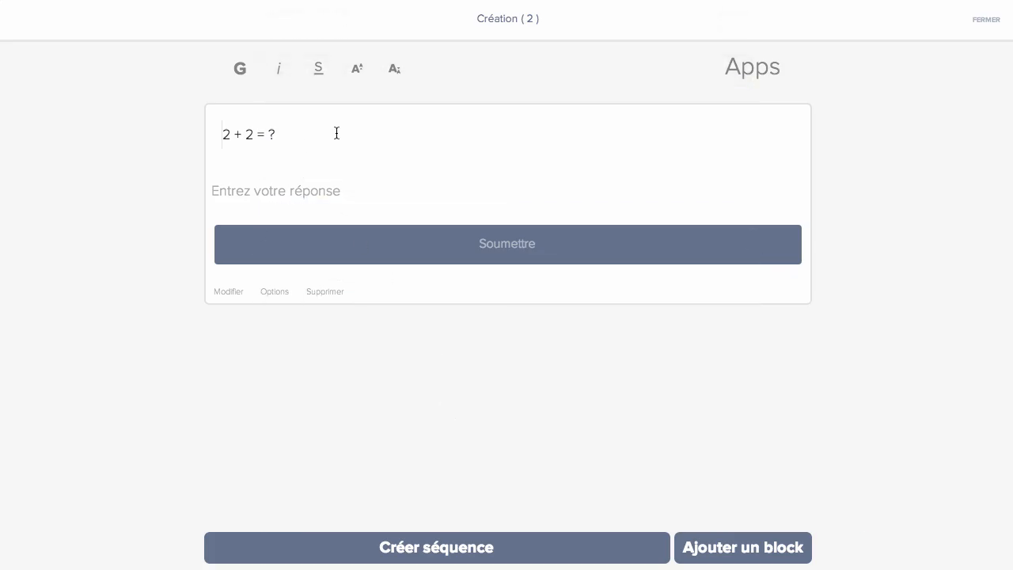
Add a third block asking "5 - 1 = ?" with the multiple choices 3, 4 and 5, marking 4 as correct.
left_click(744, 554)
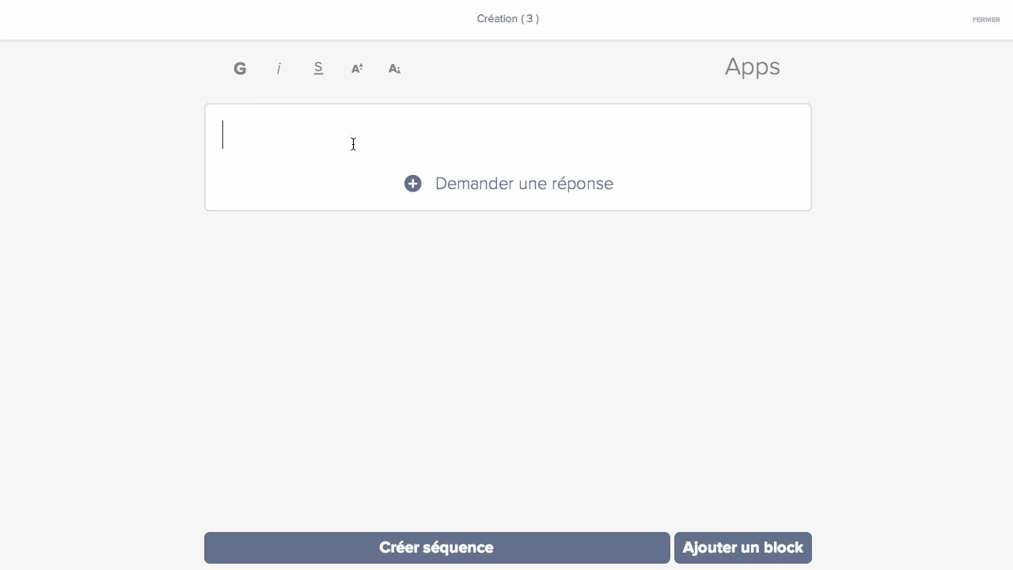
type("5 - 1 = ?")
left_click(427, 194)
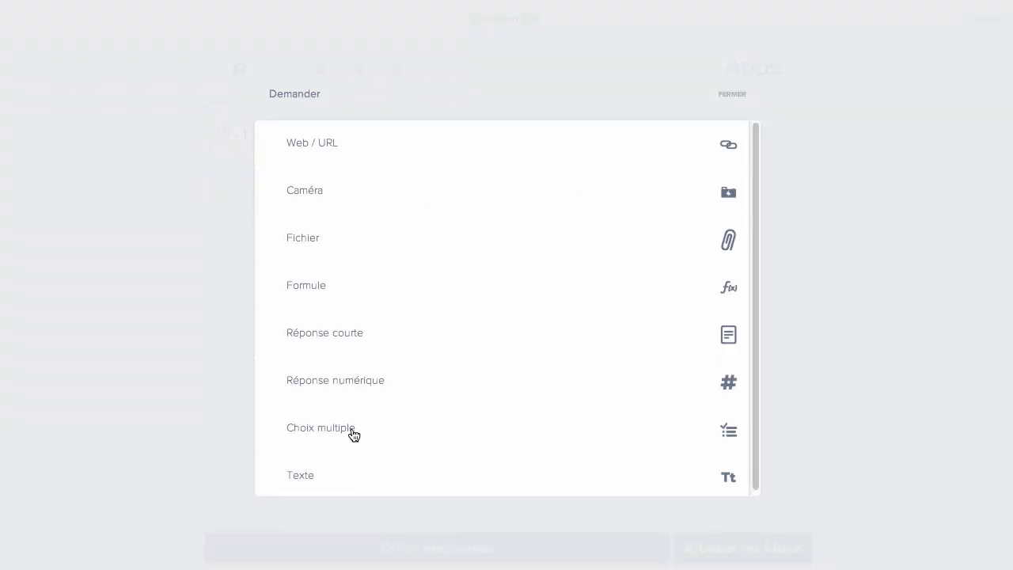
left_click(351, 432)
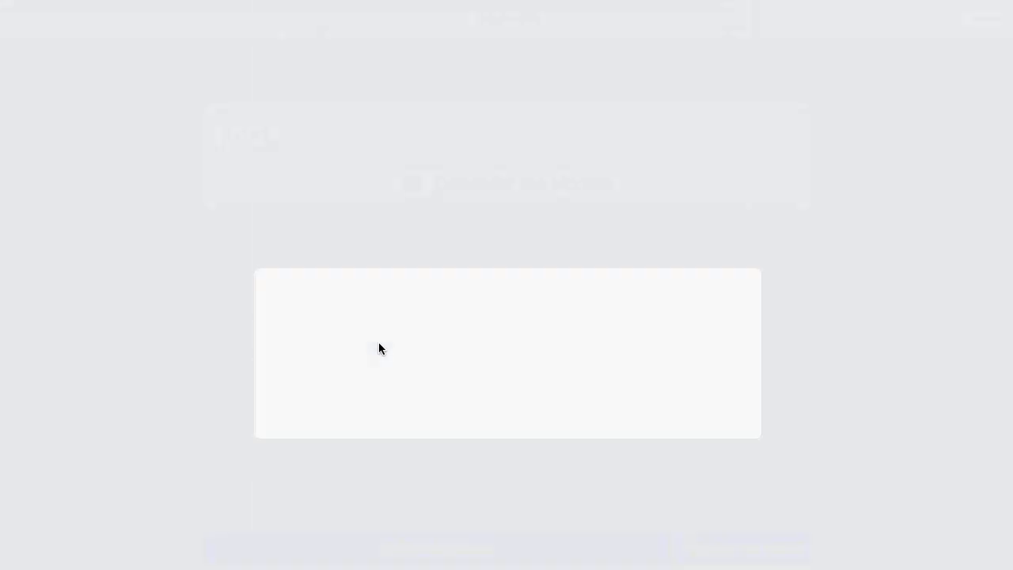
type("3")
left_click(377, 264)
type("4")
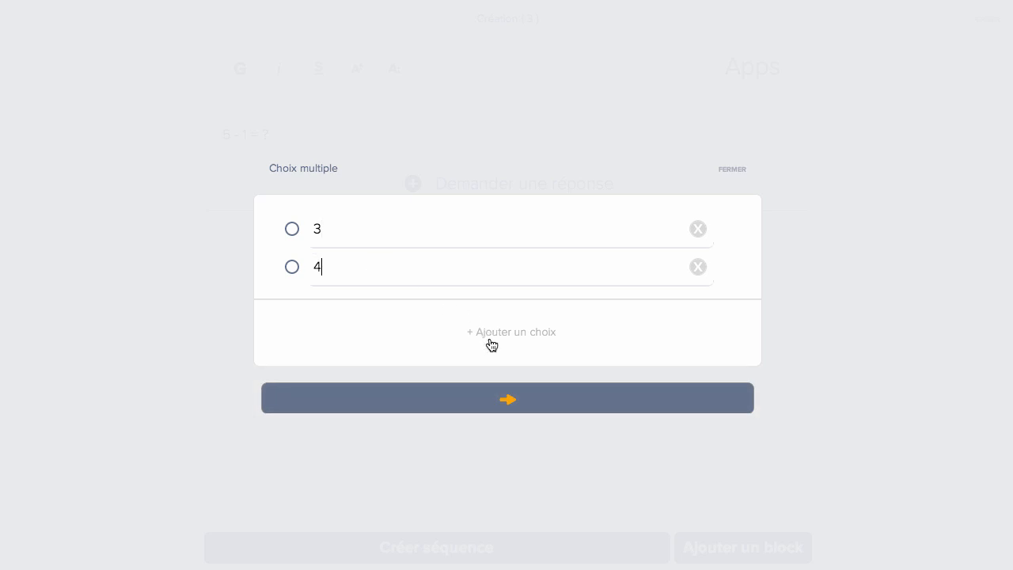
left_click(486, 339)
left_click(354, 275)
type("5")
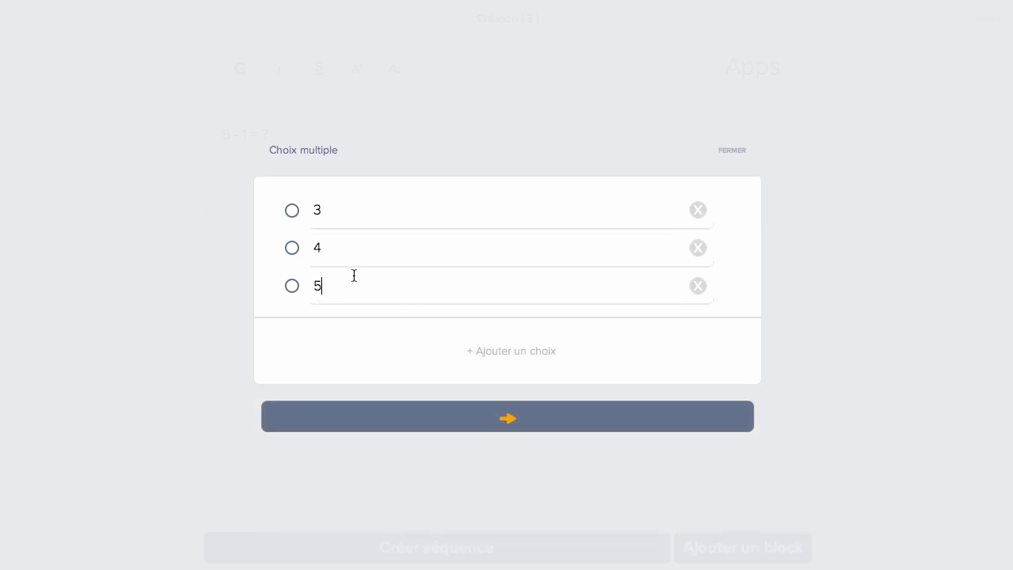
left_click(294, 249)
left_click(491, 427)
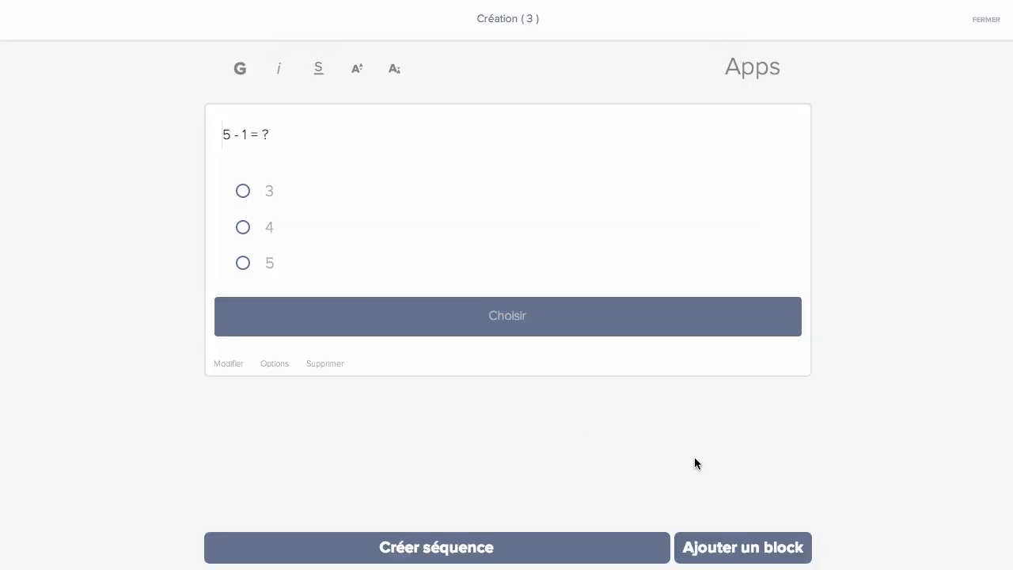
Add a fourth block with the text "Soit la chaîne d'opérations:" and insert the formula 3*(4+1)-2 in simplified notation.
left_click(766, 551)
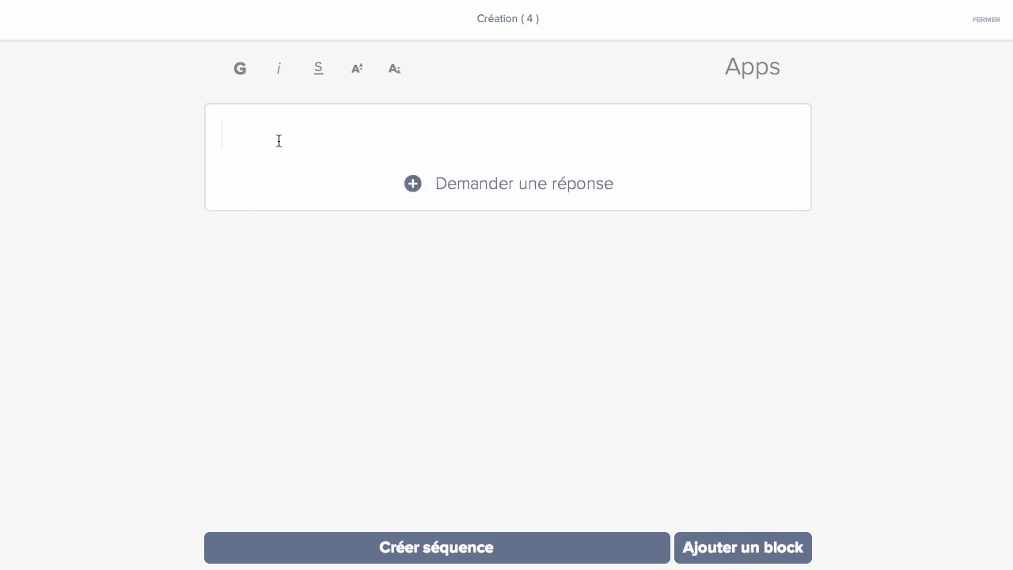
type("Soit la chaîne d'opérations:")
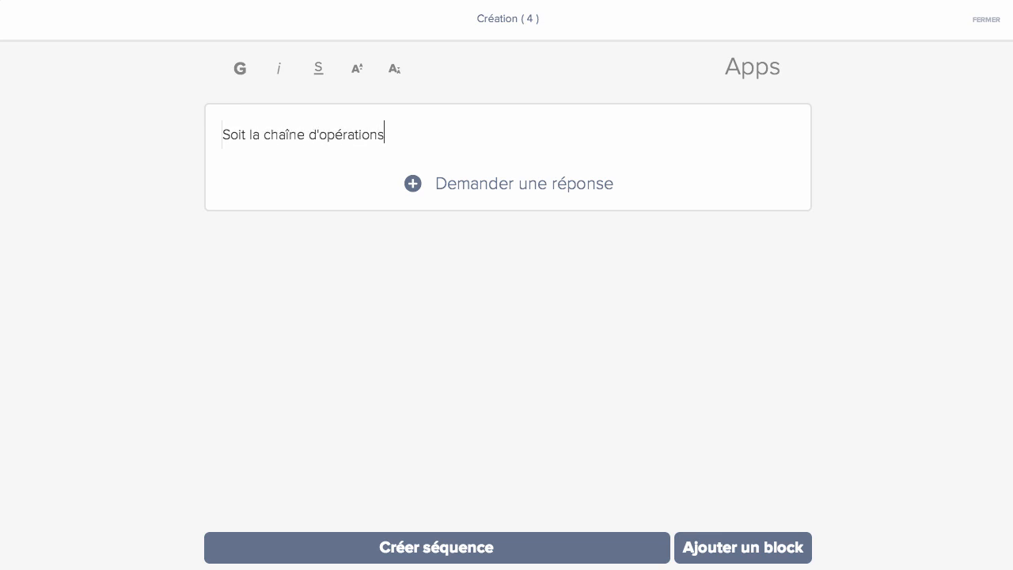
left_click(754, 70)
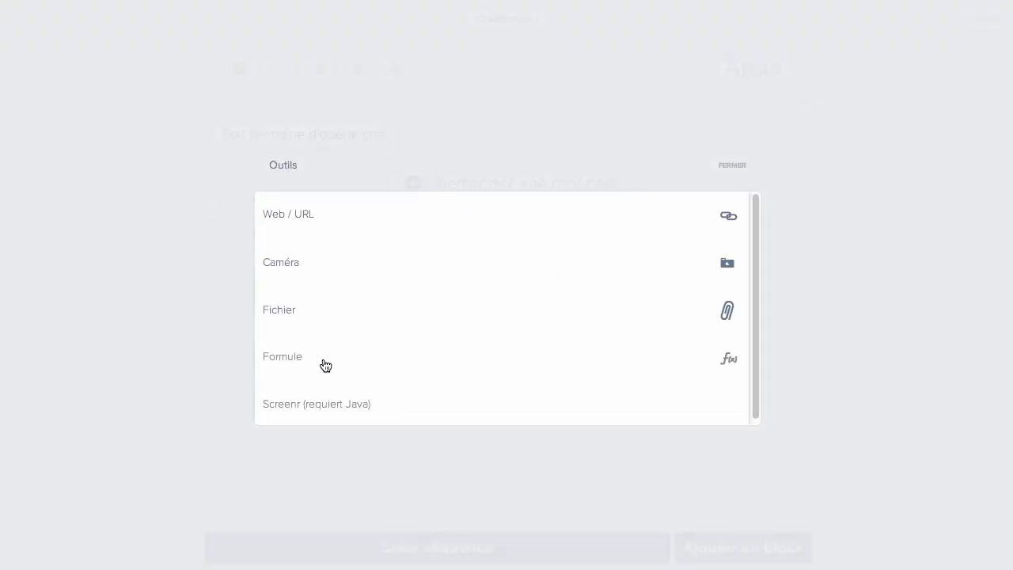
left_click(324, 362)
left_click(356, 301)
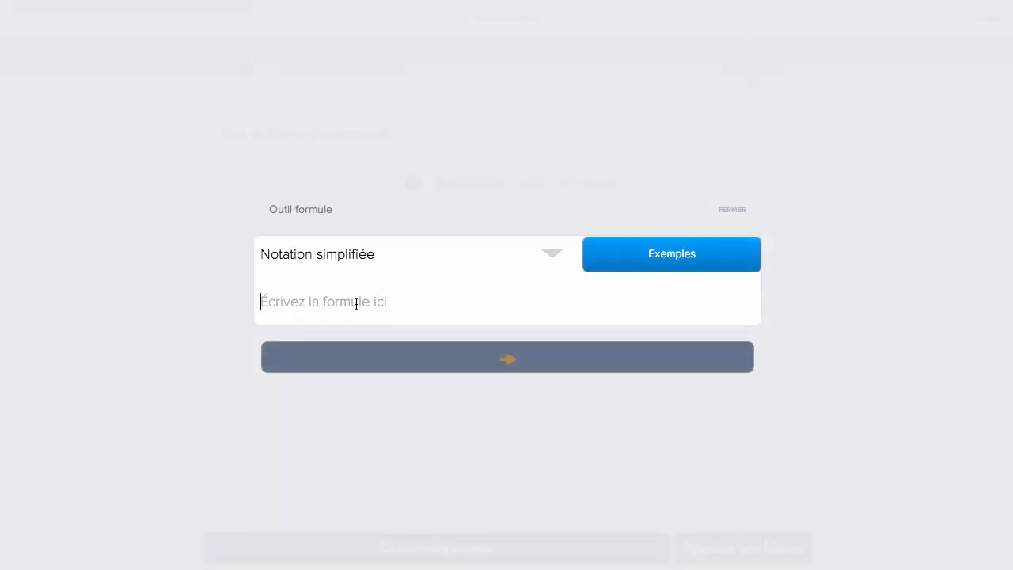
type("3*(4+1)-2")
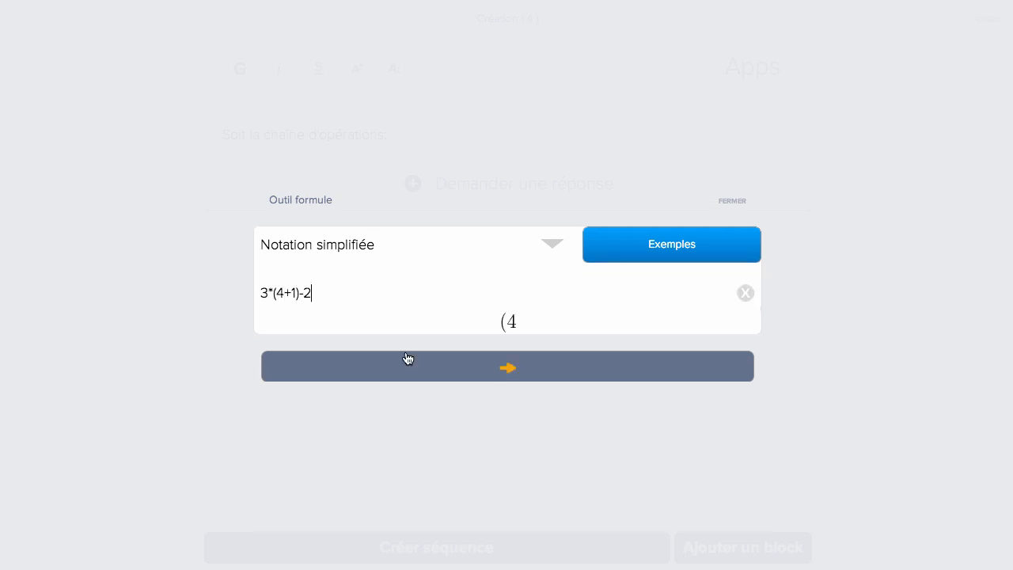
left_click(475, 368)
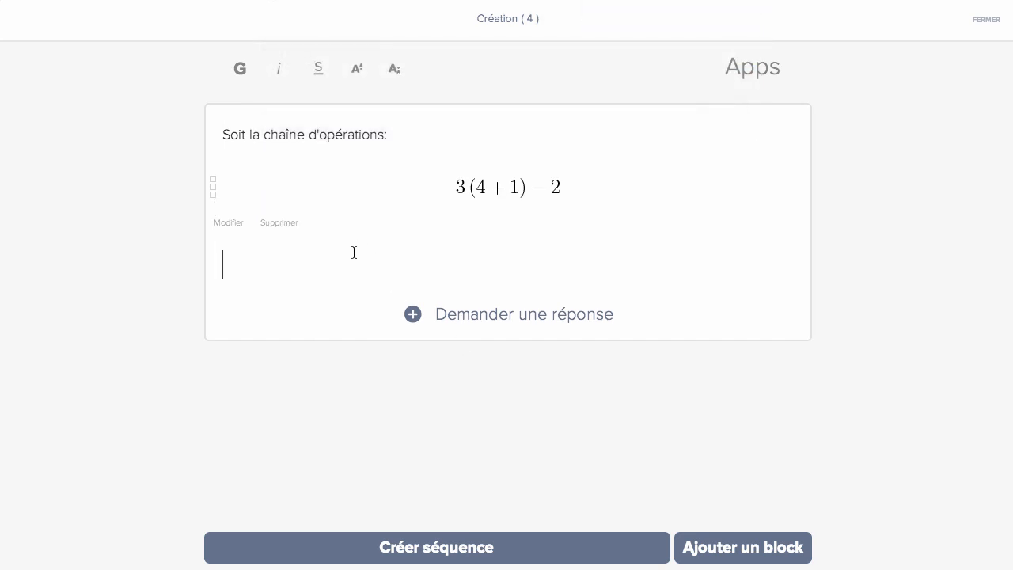
Write "Quelle opération devrais-tu effectuer en premier. Explique pourquoi." below the formula.
type("Quelle opération devrais-tu")
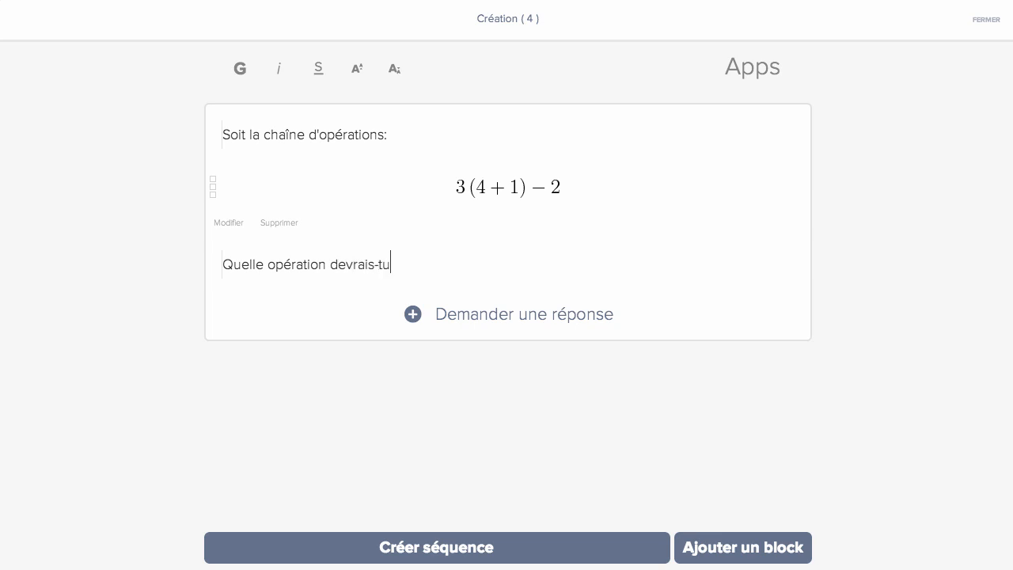
type(" effectuer en pr")
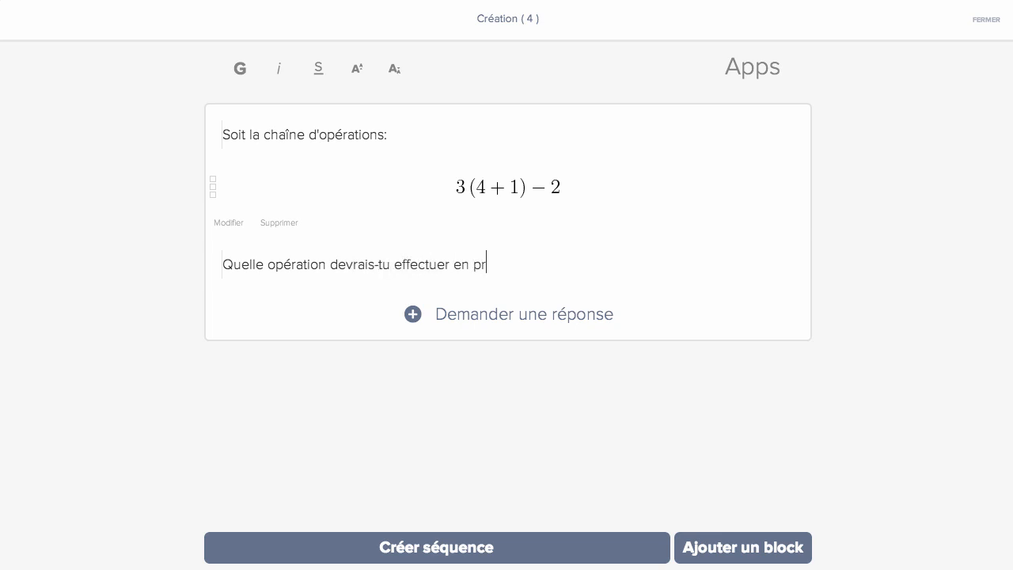
type("emier. Explique")
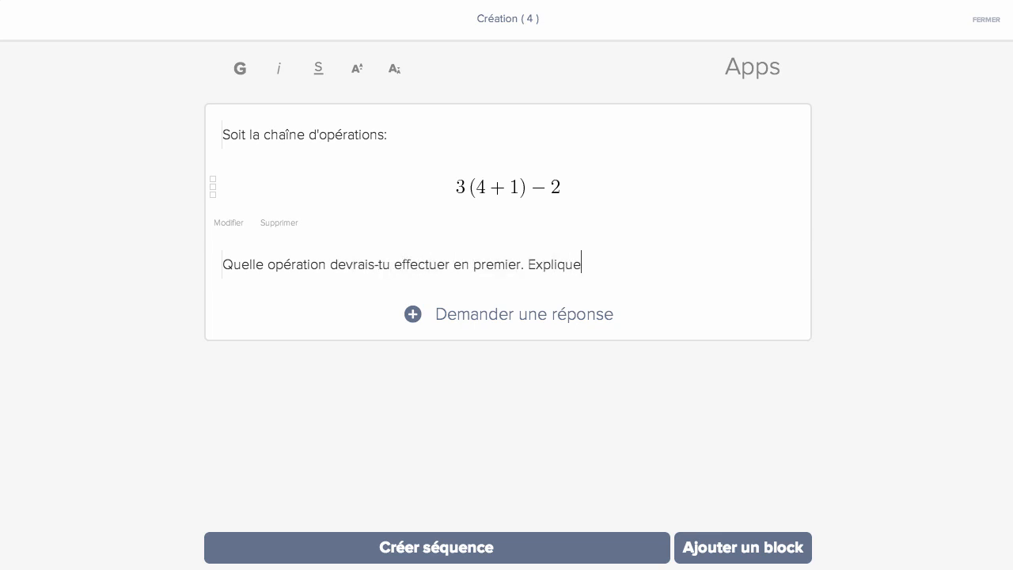
type(" pourquoi.")
Request a text response for the formula question with a minimum of 10.
left_click(440, 317)
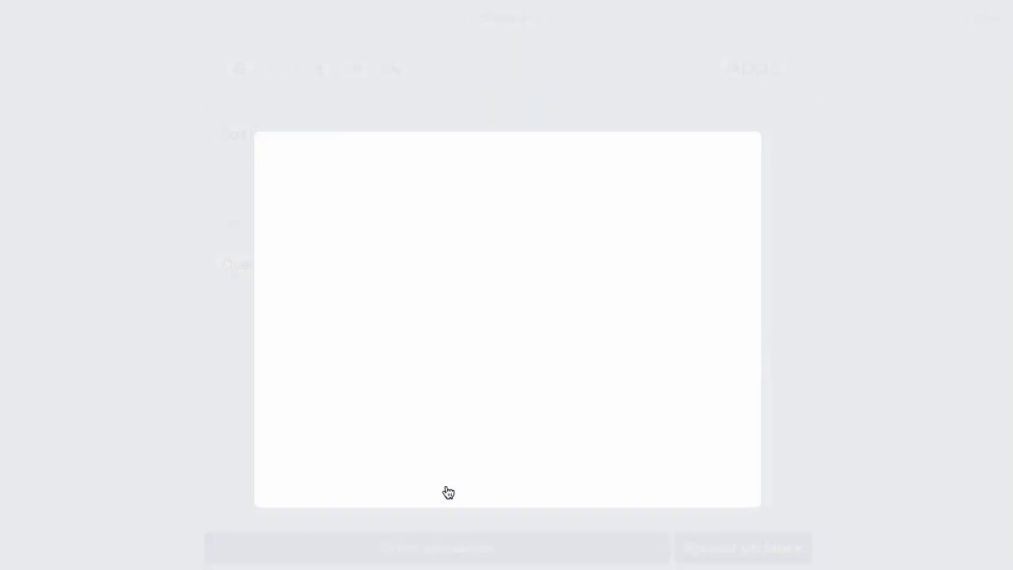
left_click(362, 481)
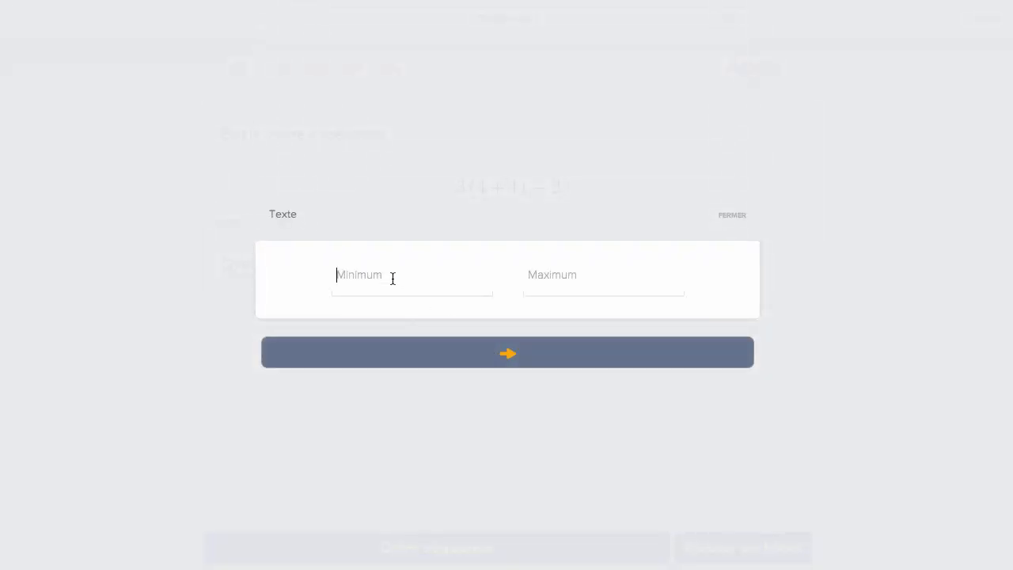
type("10")
left_click(396, 353)
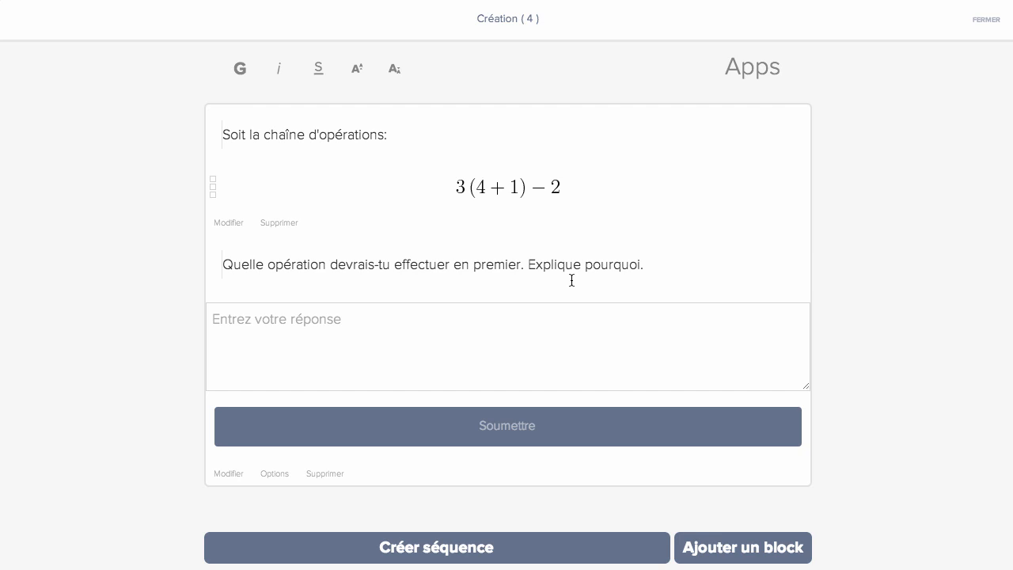
Create the sequence from the four blocks and advance through its review to the third block.
left_click(440, 548)
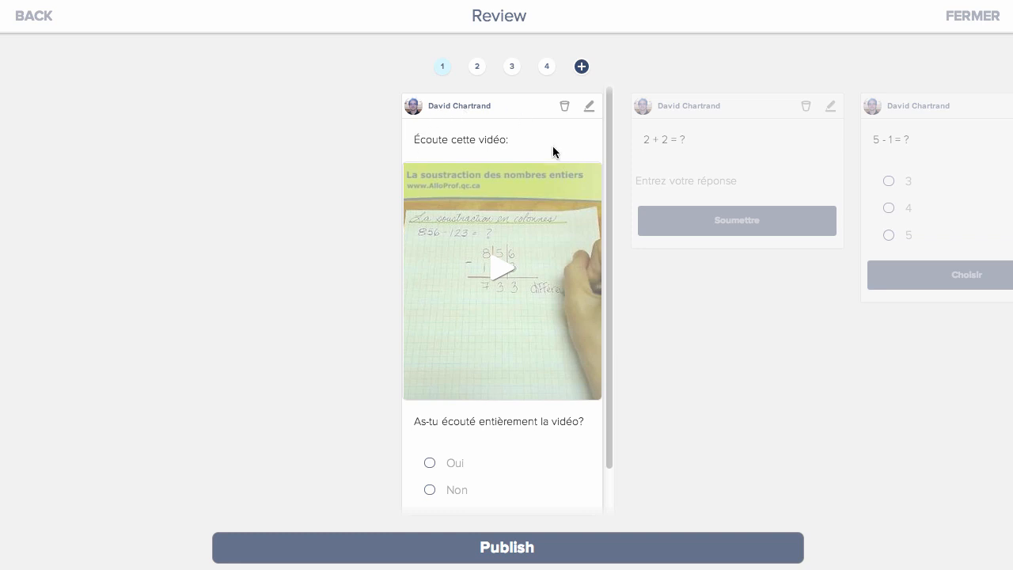
left_click(689, 127)
left_click(711, 143)
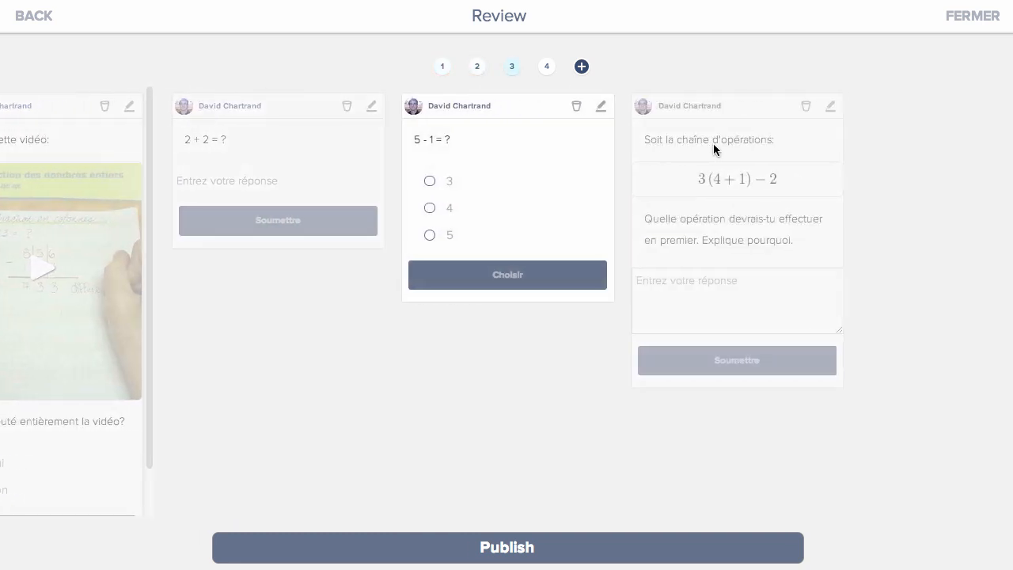
Move the "2 + 2 = ?" block to third place in the sequence, after the "5 - 1 = ?" block.
left_click(713, 143)
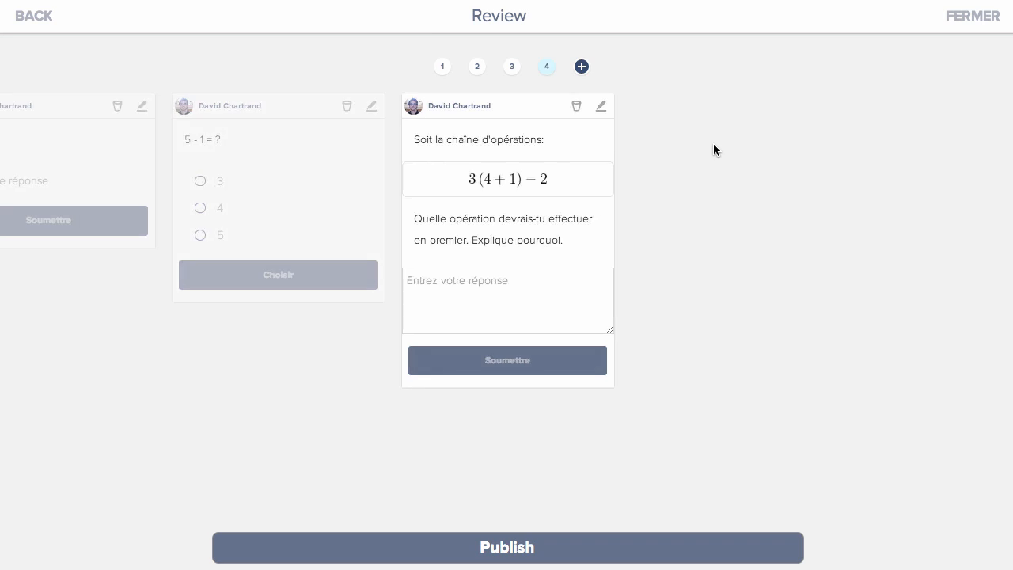
left_click(344, 140)
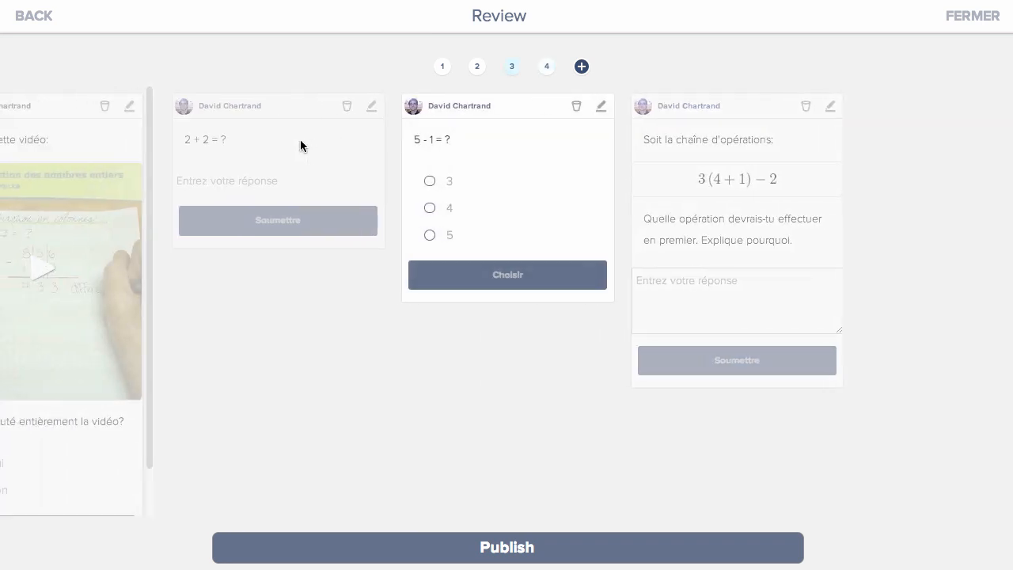
left_click(300, 140)
left_click(141, 138)
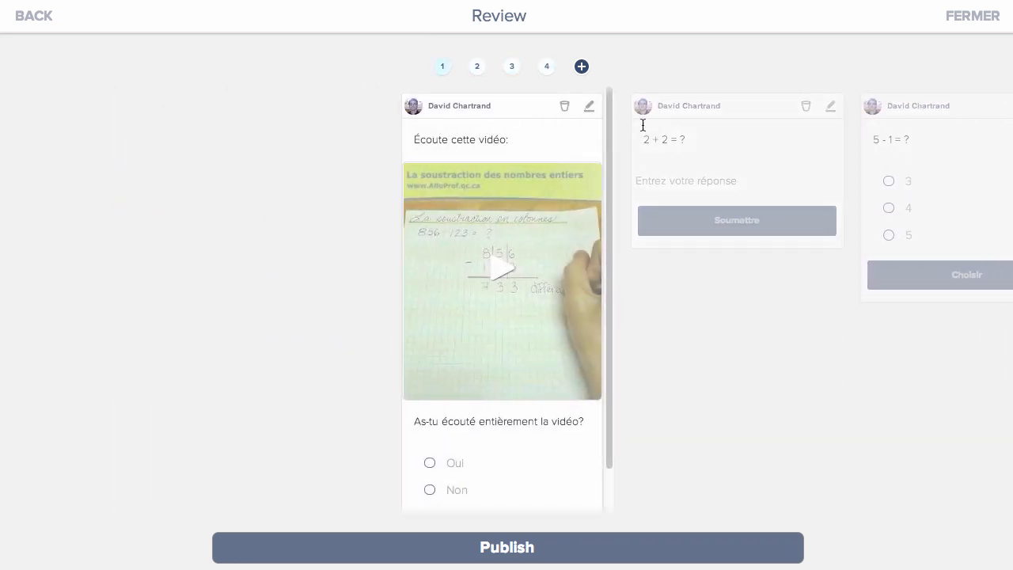
left_click(697, 150)
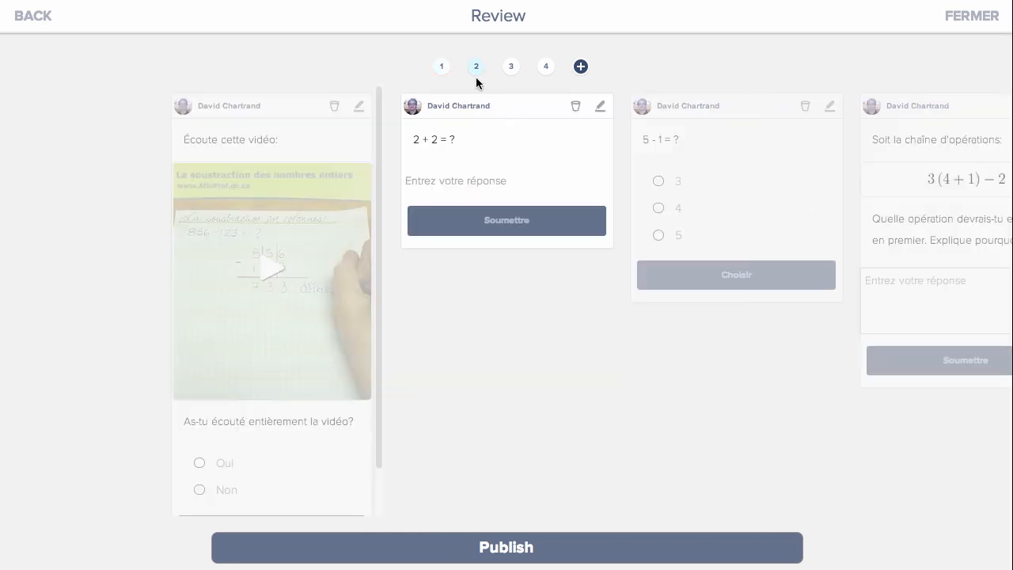
left_click_drag(477, 77, 514, 75)
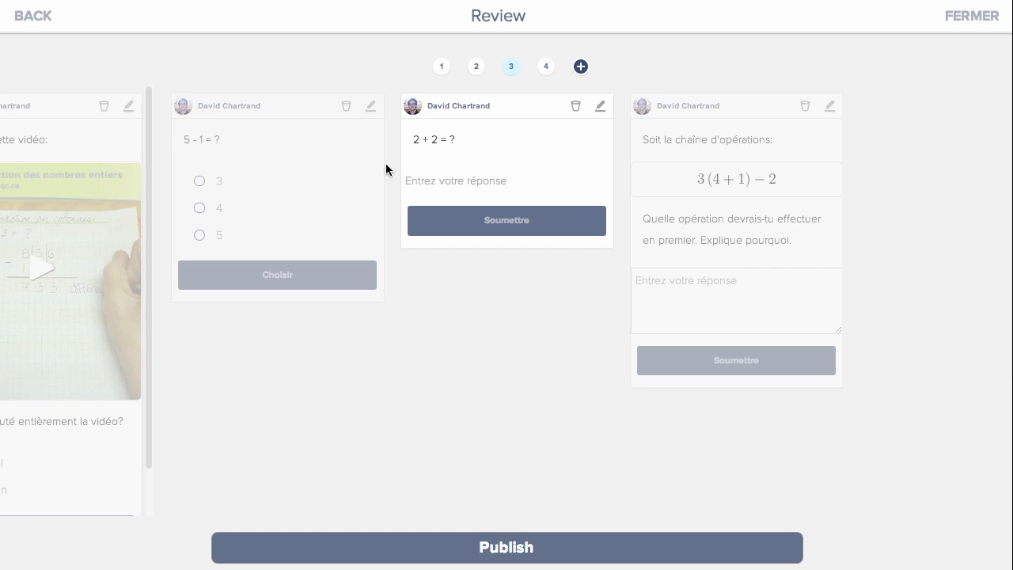
Look through the reordered blocks in the review, from the video block to the formula question and back.
left_click(346, 153)
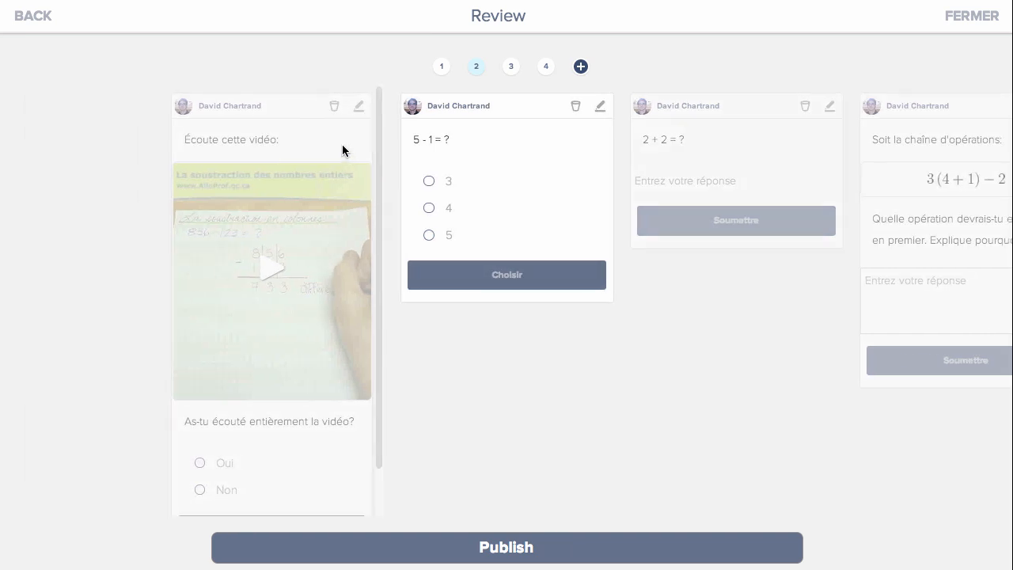
left_click(343, 150)
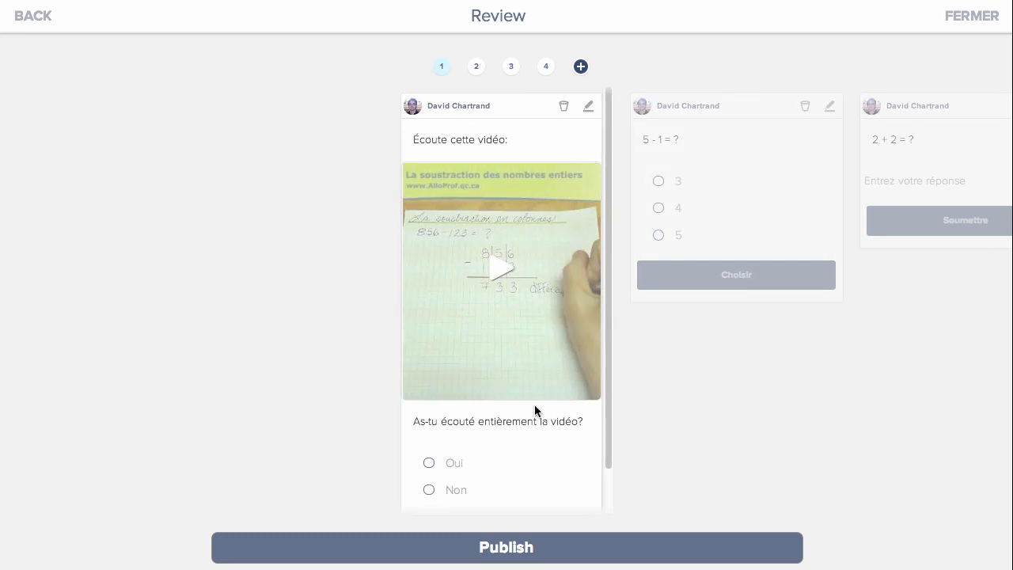
left_click(691, 154)
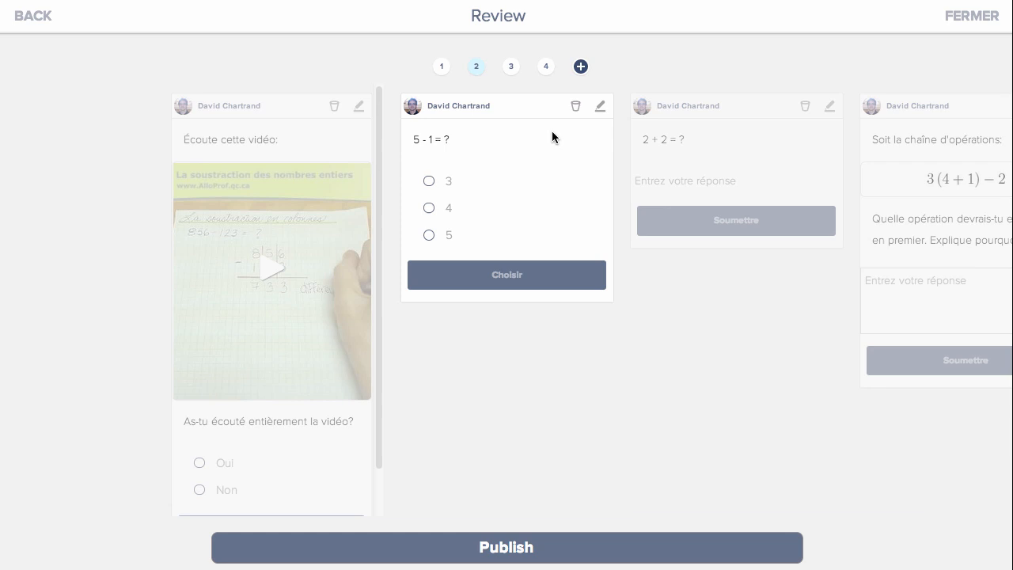
left_click(660, 144)
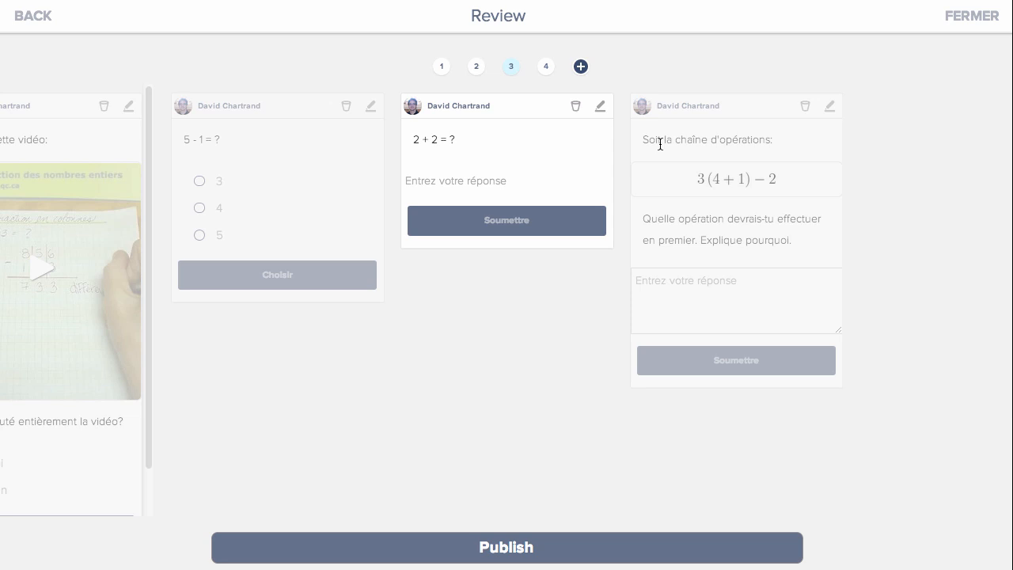
left_click(686, 146)
left_click(298, 147)
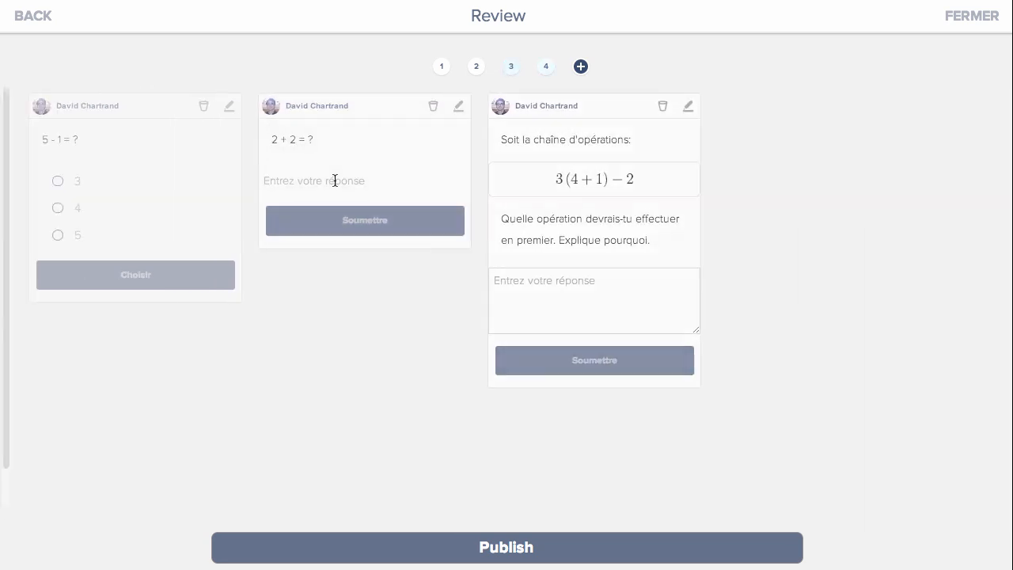
left_click(346, 159)
left_click(306, 161)
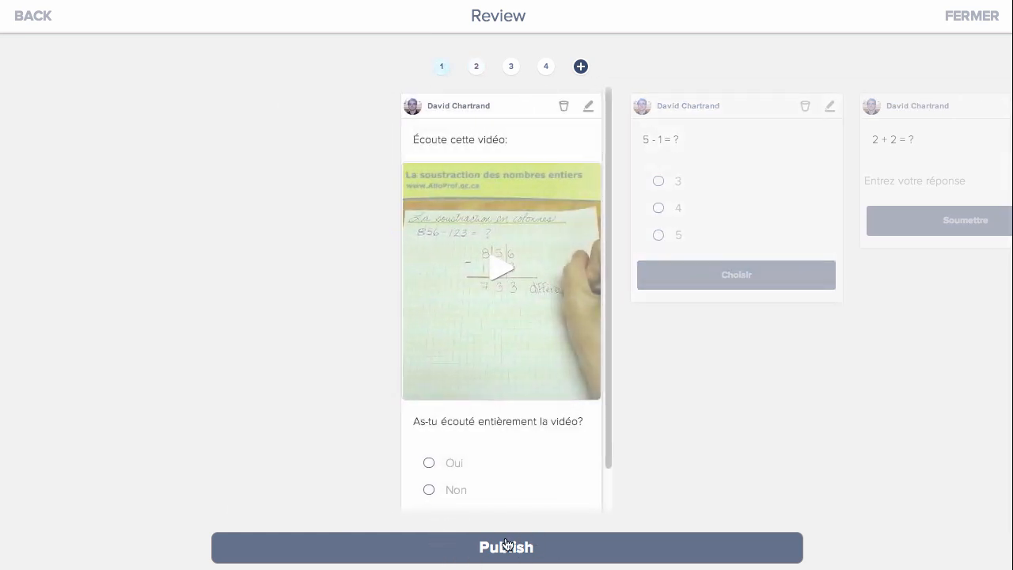
Proceed to the publishing details and set the math symbols picture from the desktop's Image folder as the sequence image.
left_click(565, 548)
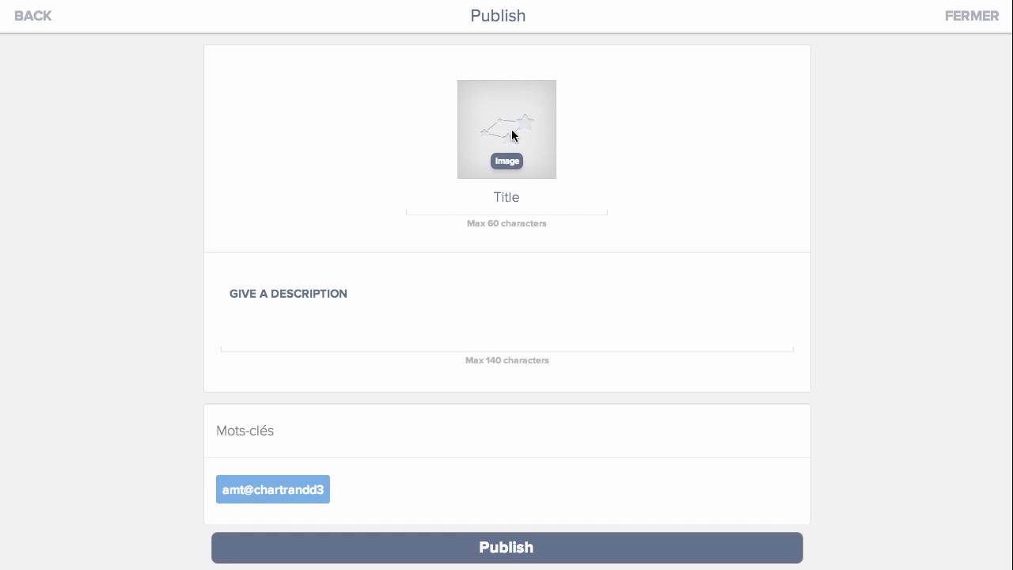
left_click(511, 163)
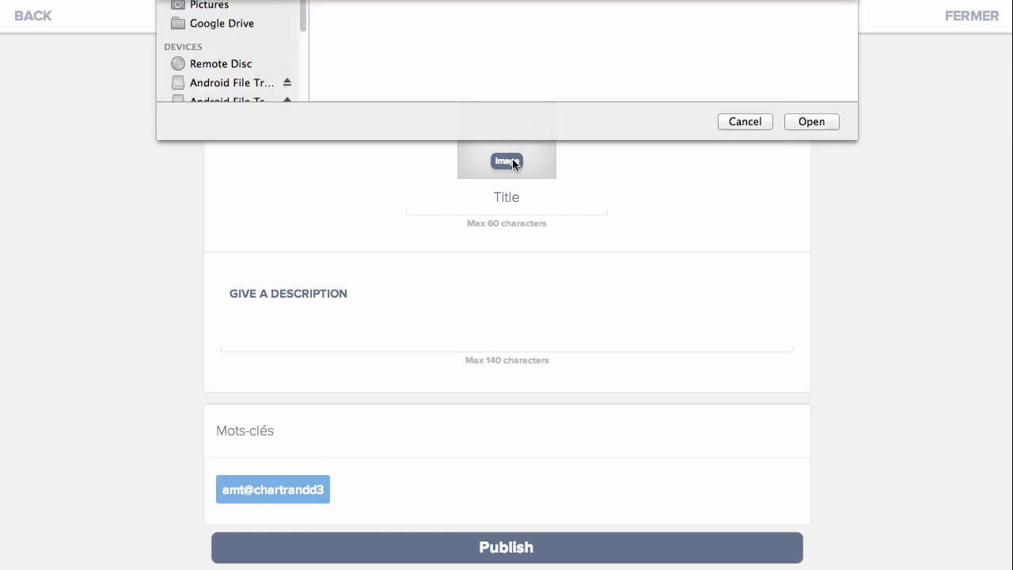
left_click(220, 135)
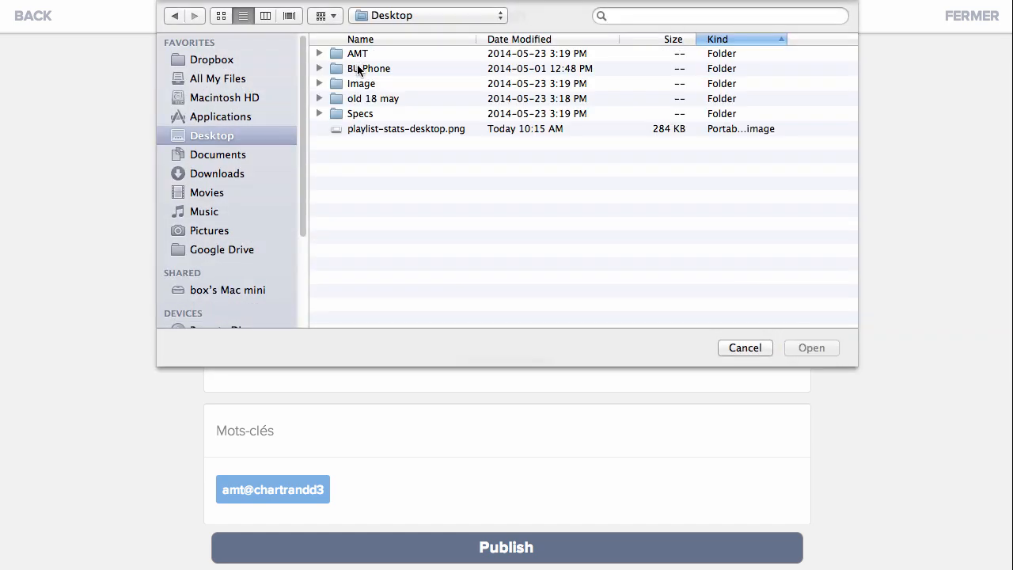
double_click(364, 81)
double_click(382, 71)
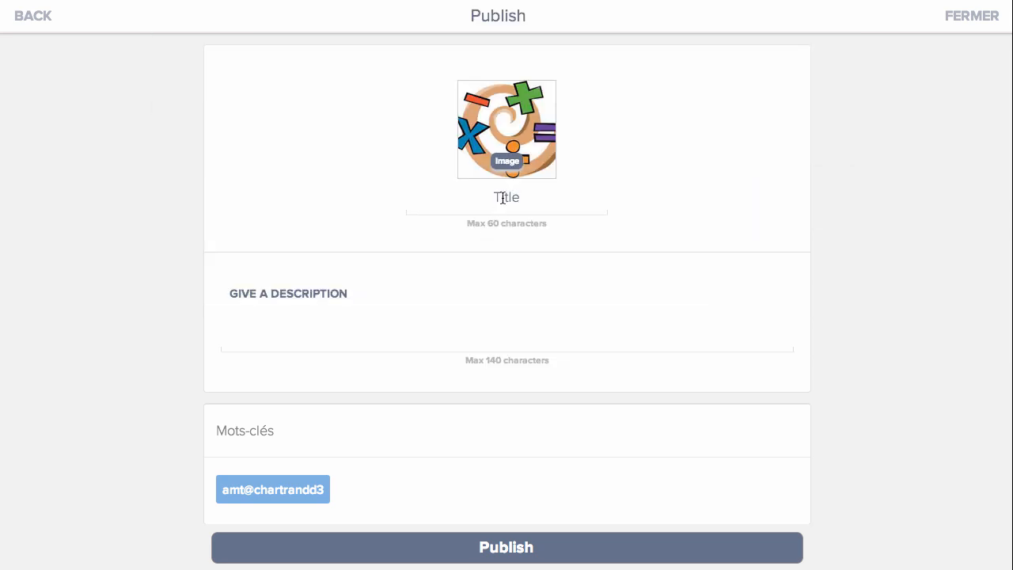
Title the sequence "Les opérations", describe it as "Pratique-toi en répondant à ces questions", and publish it.
left_click(502, 198)
type("Les opérations")
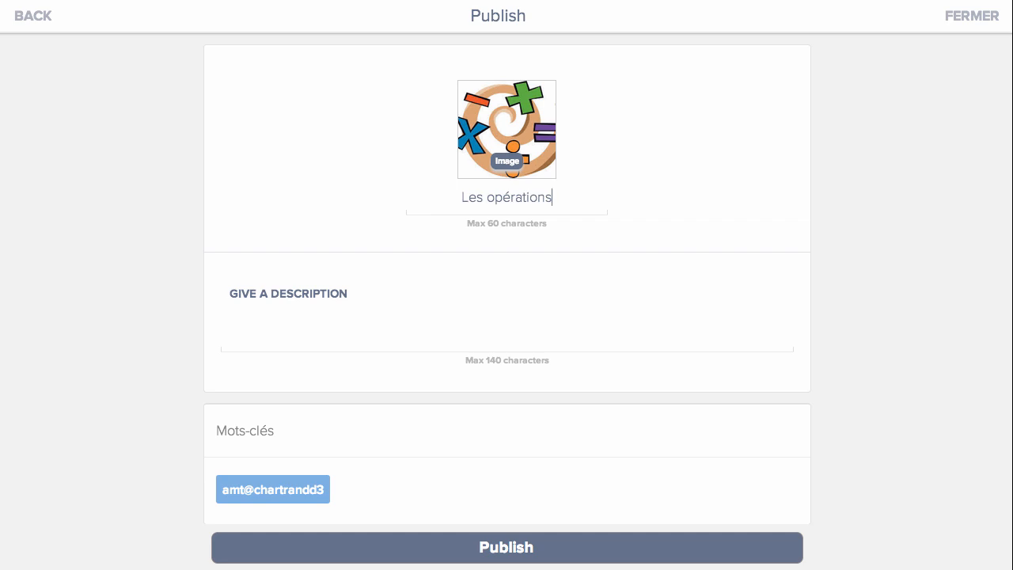
left_click(396, 336)
type("Pratique-toi en répondant ")
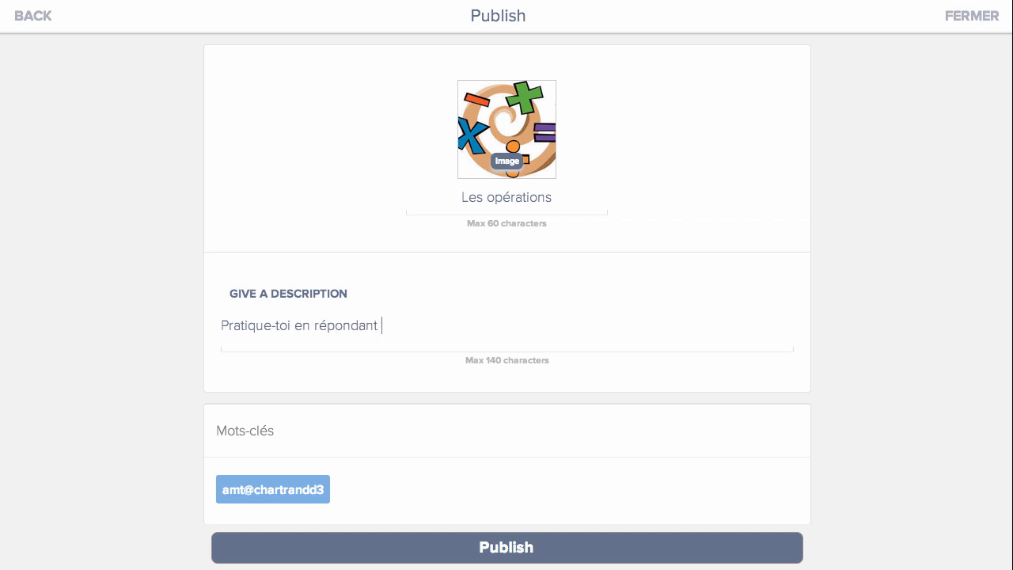
type("à ces questions")
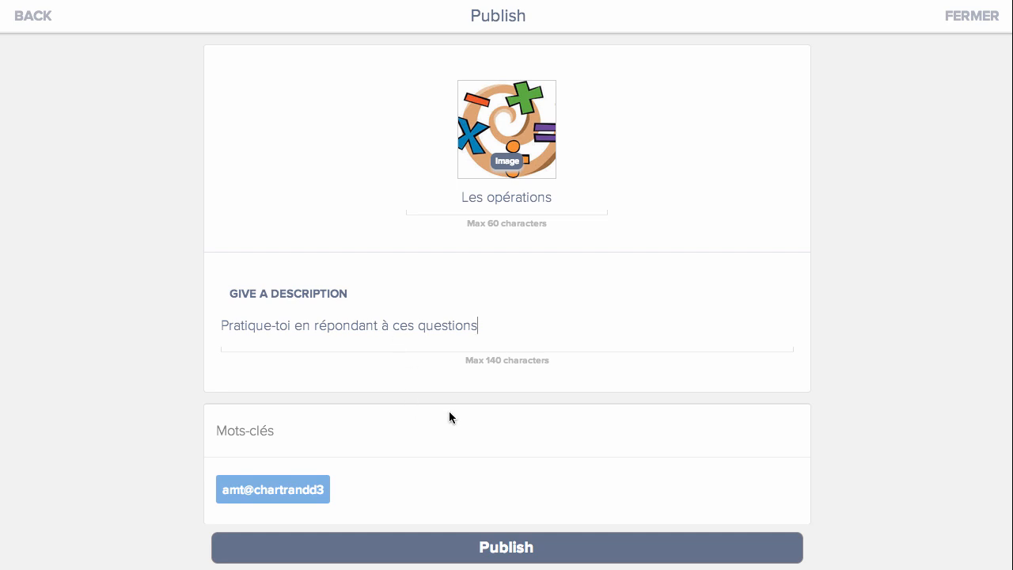
left_click(560, 546)
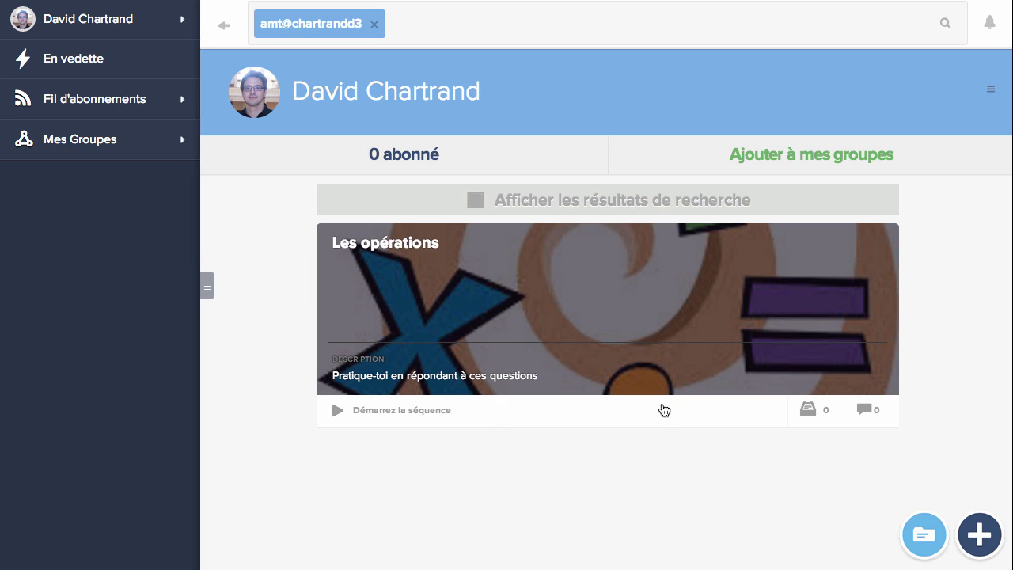
Start the published "Les opérations" sequence and answer "Oui" to the question about the video.
left_click(430, 411)
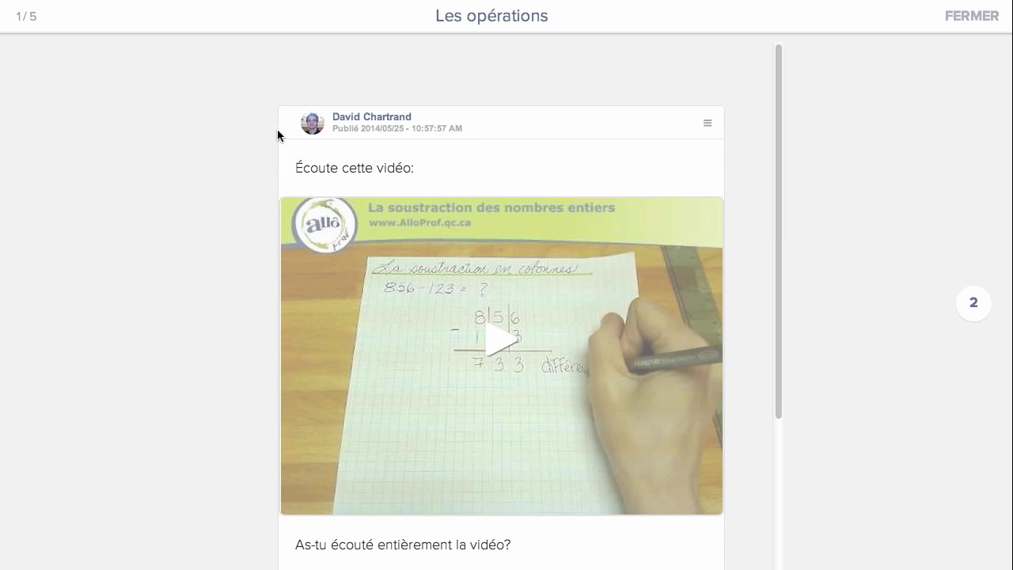
scroll(416, 219, "down", 1)
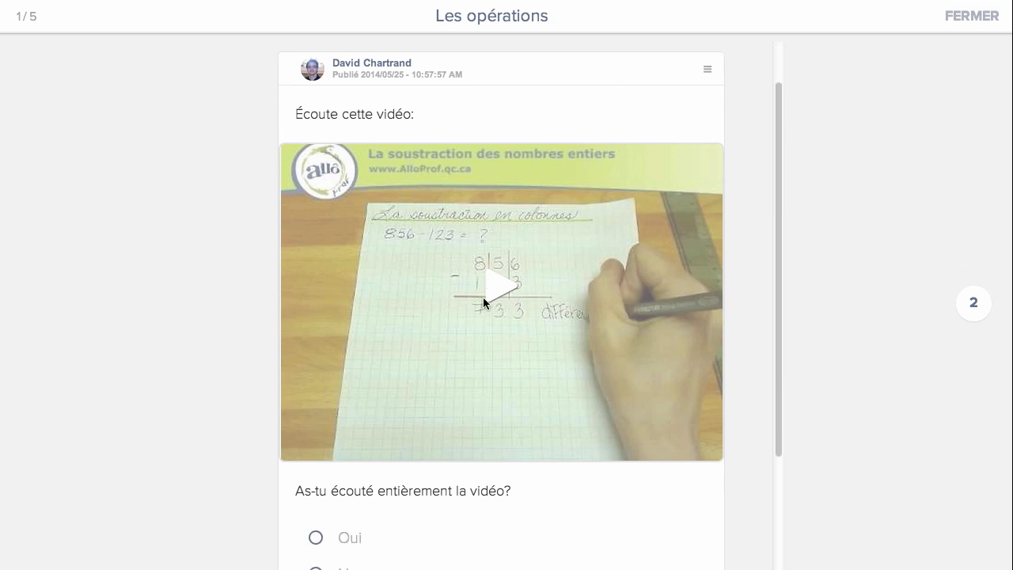
scroll(473, 353, "down", 2)
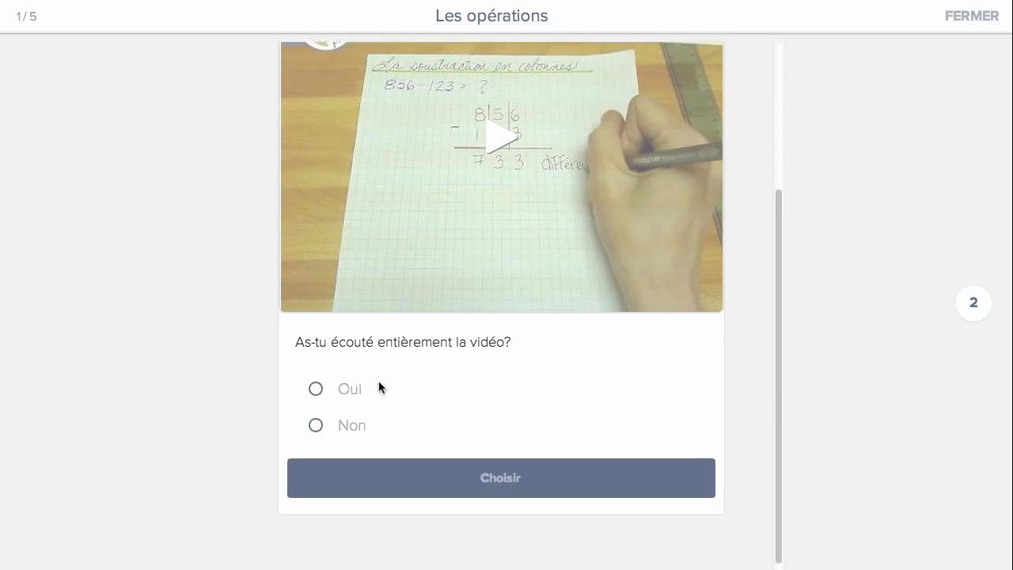
left_click(339, 388)
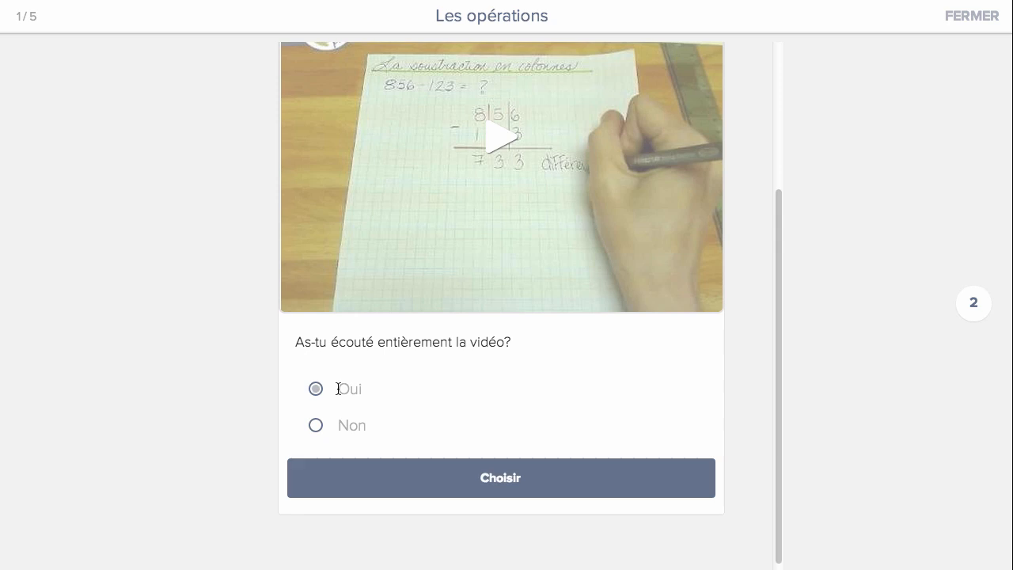
left_click(485, 475)
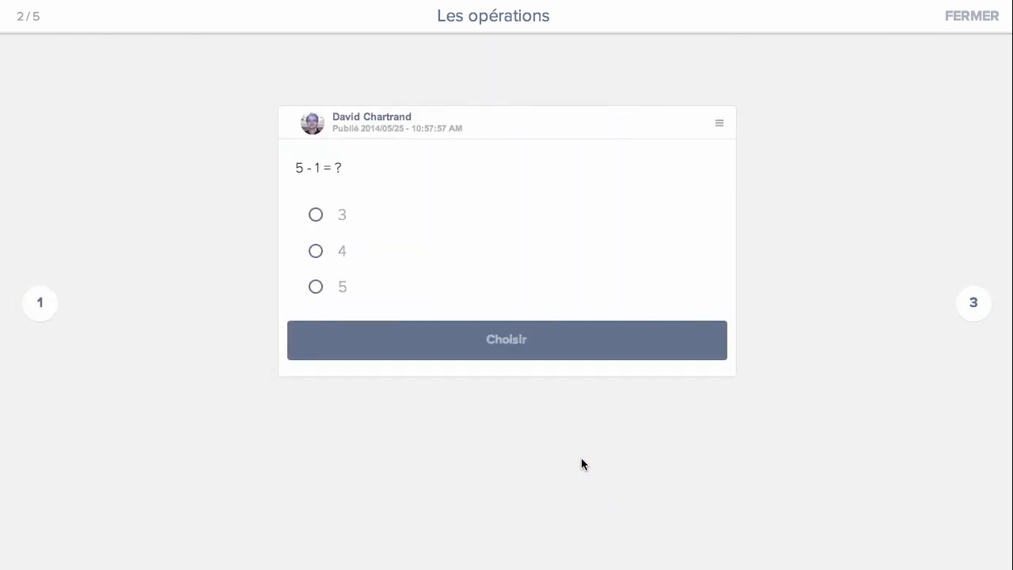
Answer "5 - 1 = ?" with 3, then retry the question and submit a new answer.
left_click(315, 214)
left_click(459, 330)
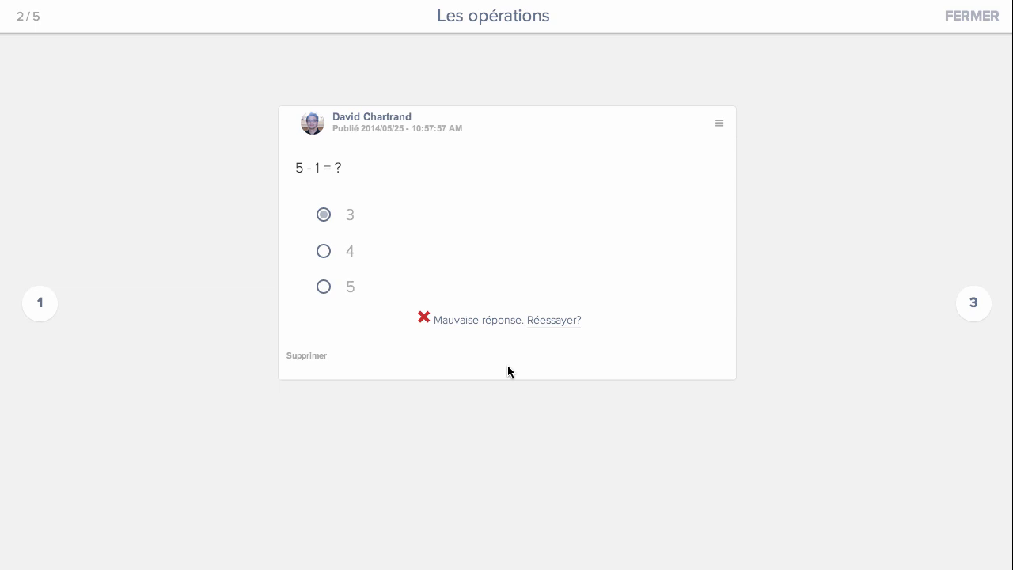
left_click(546, 322)
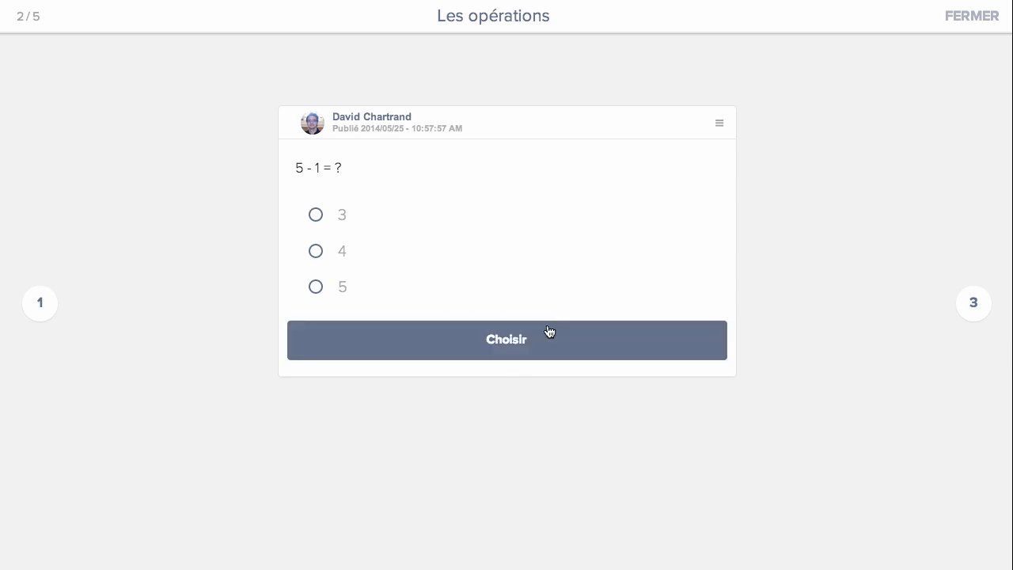
left_click(426, 345)
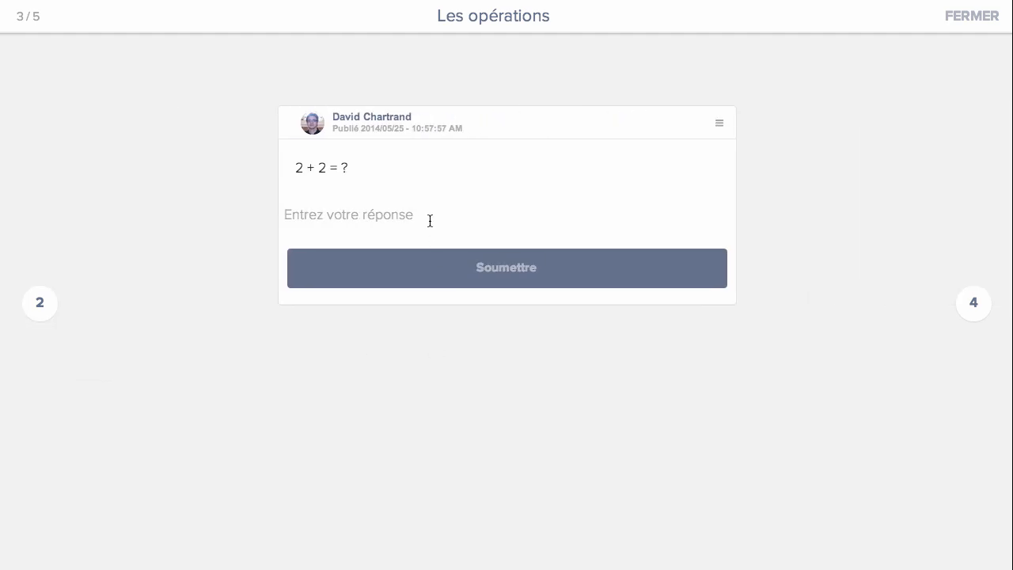
Submit 4 as the answer to the "2 + 2 = ?" question.
type("4")
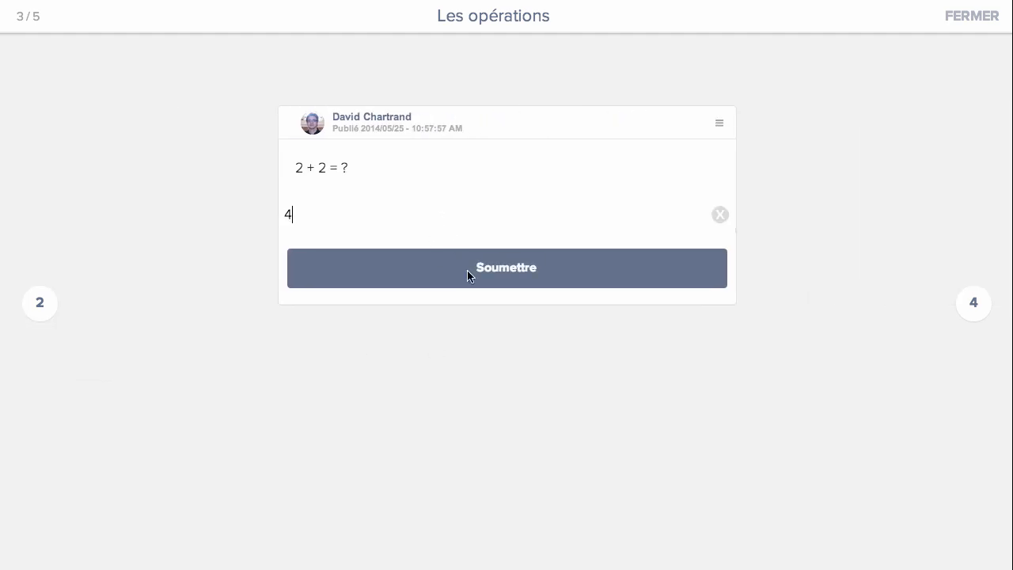
left_click(510, 283)
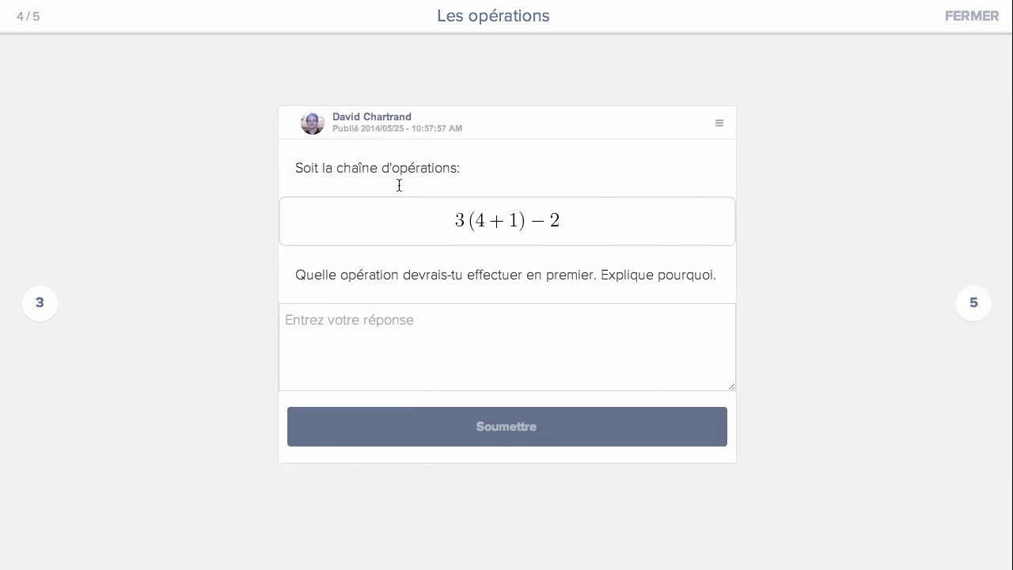
Answer the formula question with "Je devrais faire 4+1 en premier car elle est entre parenthèses" and submit it.
left_click(458, 325)
type("Je devrais")
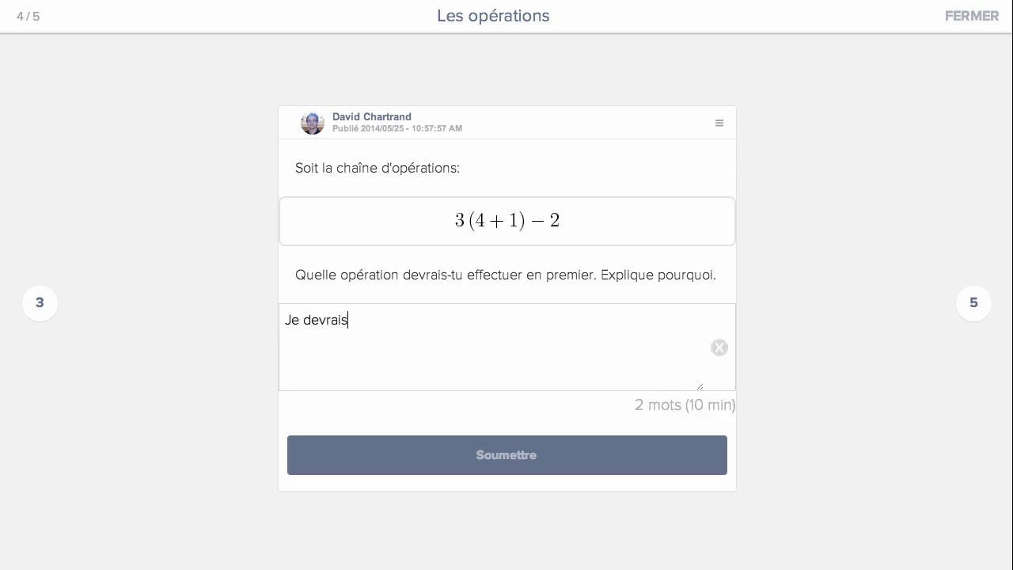
type(" faire 4+1 en premier car")
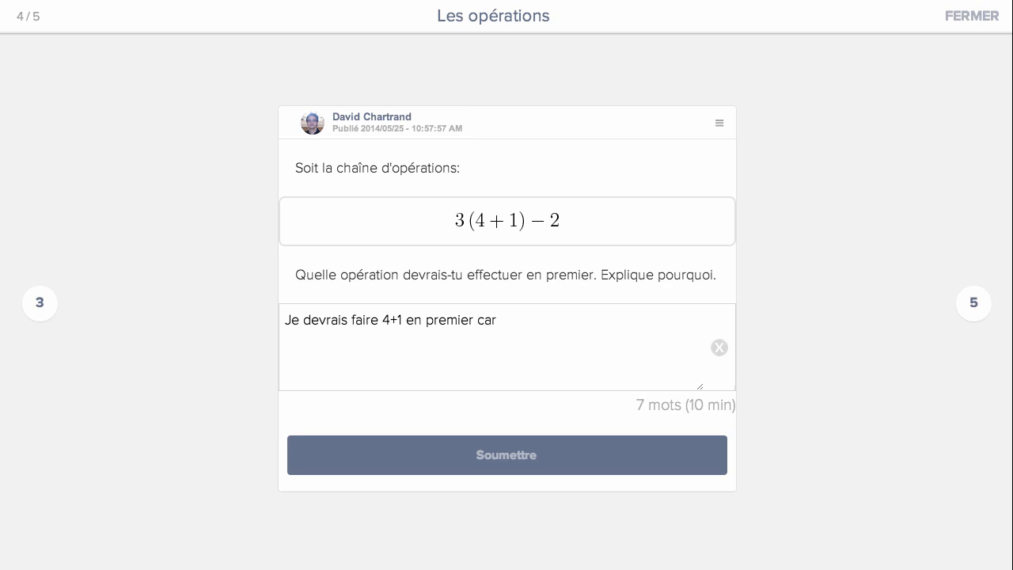
type(" elle est ent")
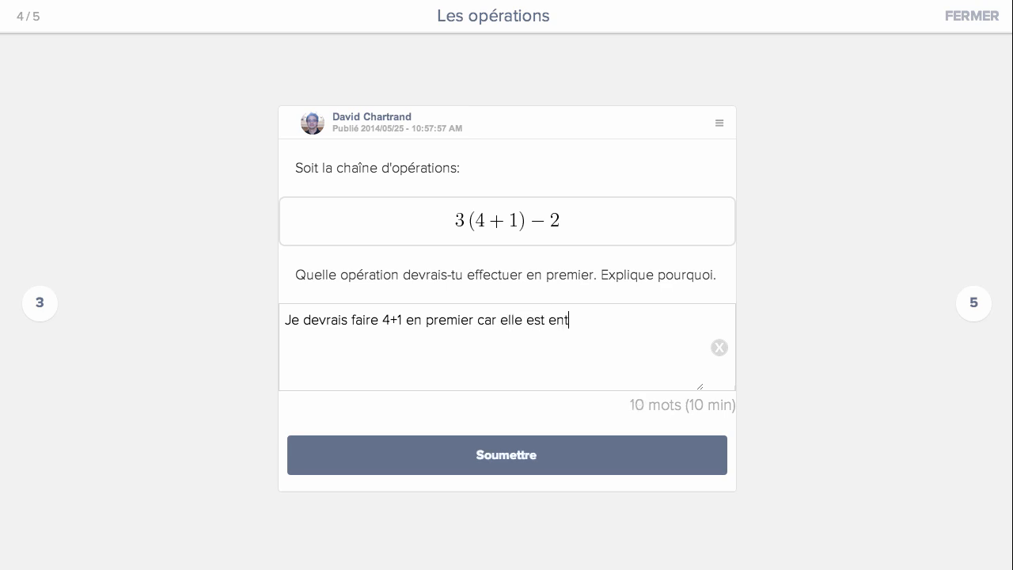
type("re parenth")
key("BackSpace")
type("nthèses")
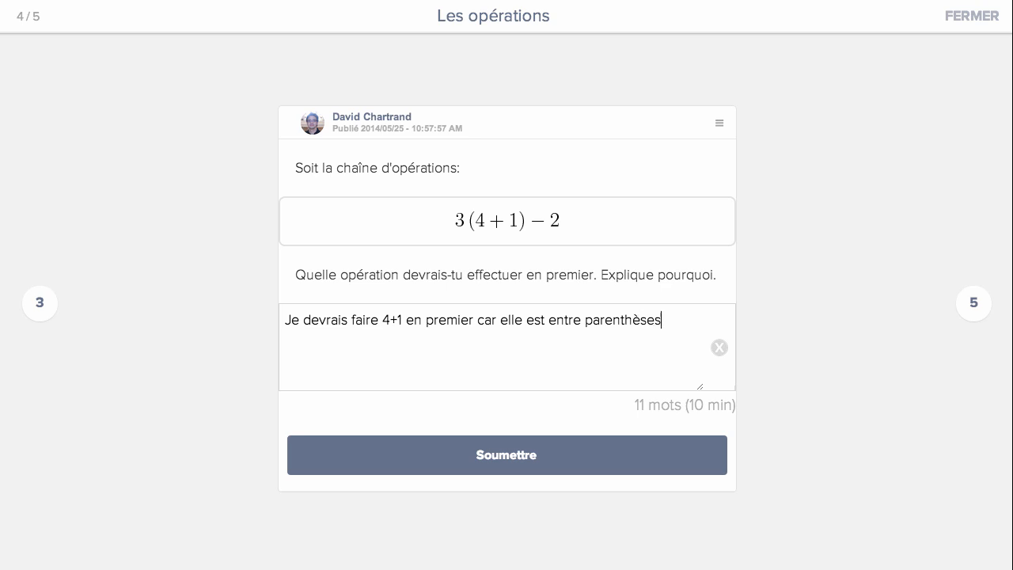
left_click(471, 454)
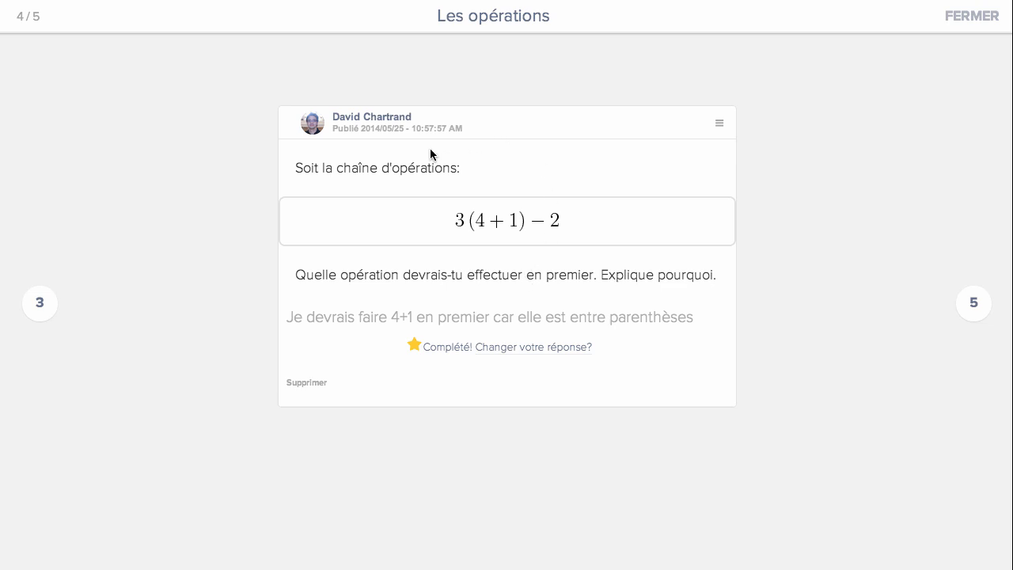
Go back through the answered questions to the video, forward to the third question, and close the sequence.
left_click(50, 308)
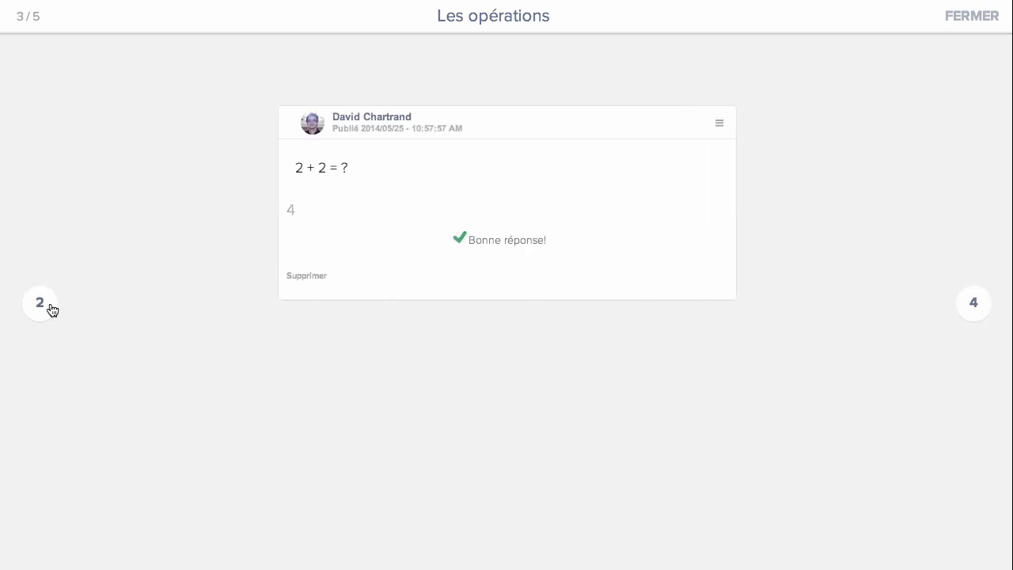
left_click(50, 307)
left_click(50, 308)
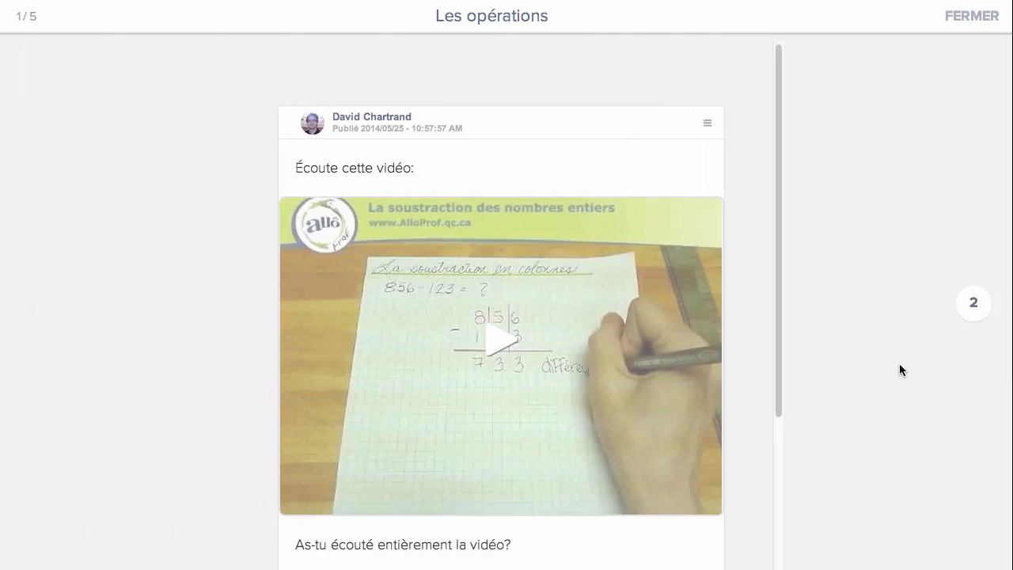
left_click(973, 307)
left_click(973, 308)
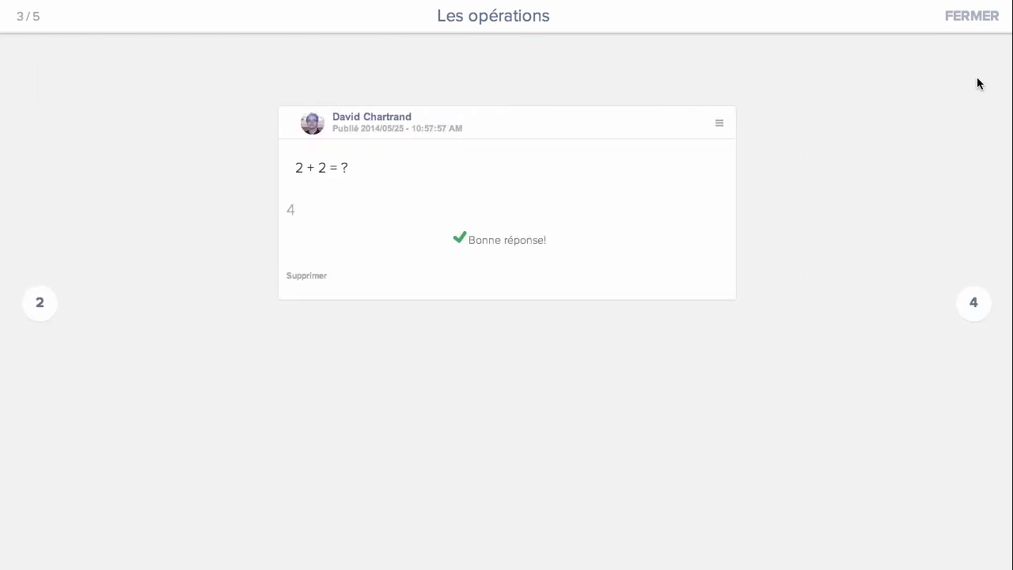
left_click(957, 19)
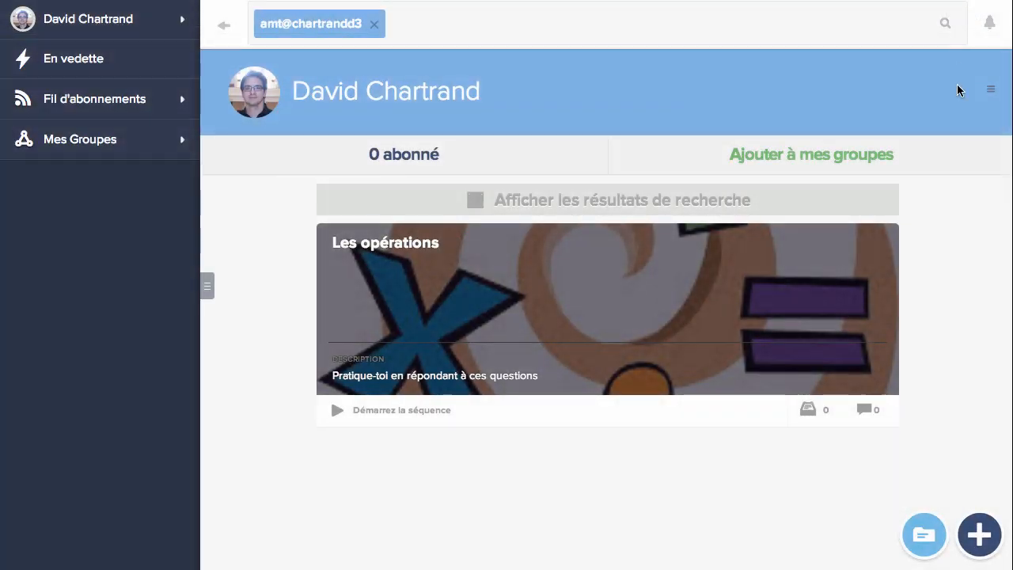